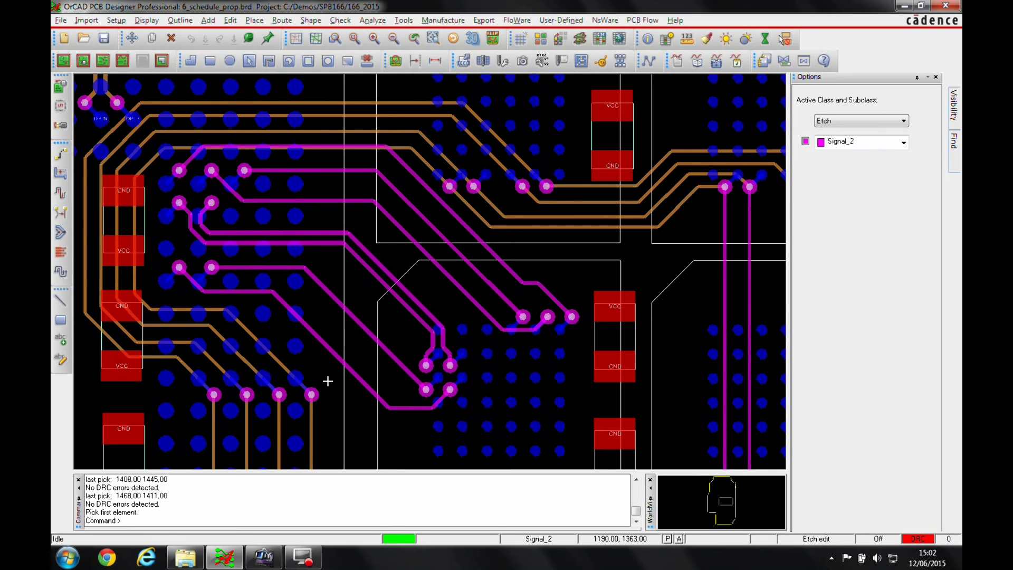
Launch Allegro Constraint Manager to show the Relative Propagation Delay worksheet for the DDR3 nets
left_click(600, 46)
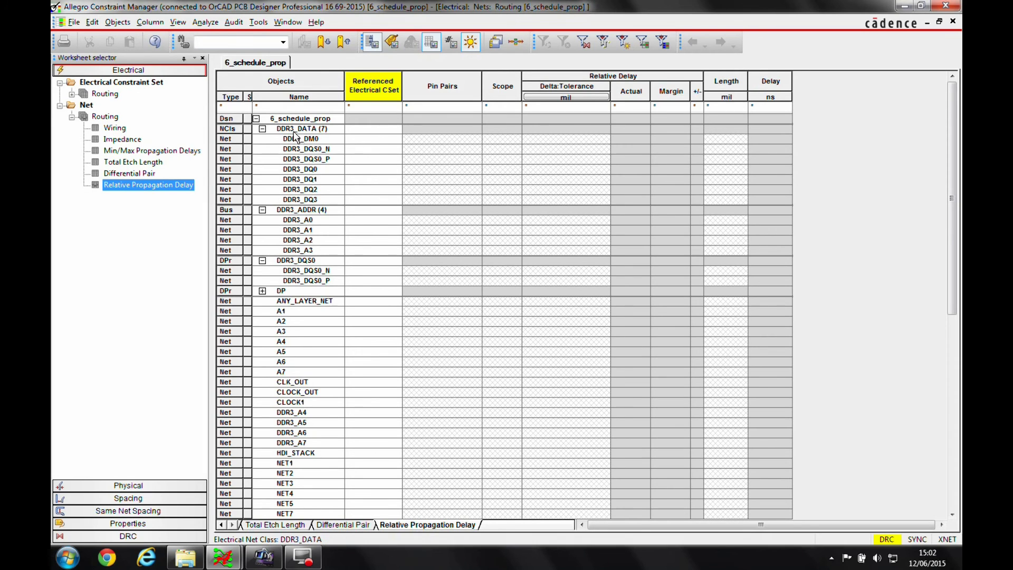
Make match group MG1 from the seven DDR3 data nets, DDR3_DM0 through DDR3_DQ3
left_click_drag(313, 138, 314, 199)
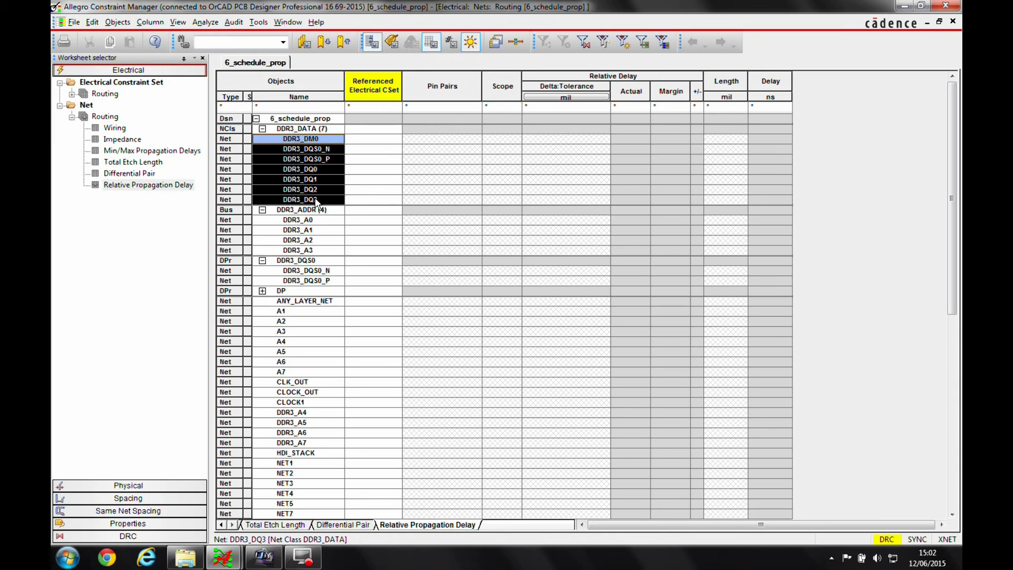
right_click(312, 185)
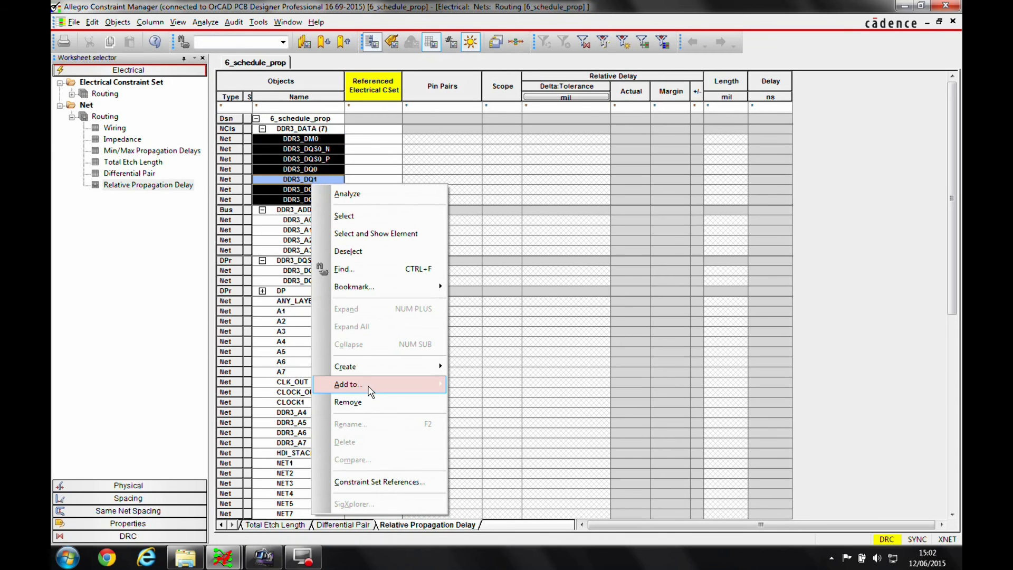
left_click(356, 366)
left_click(493, 383)
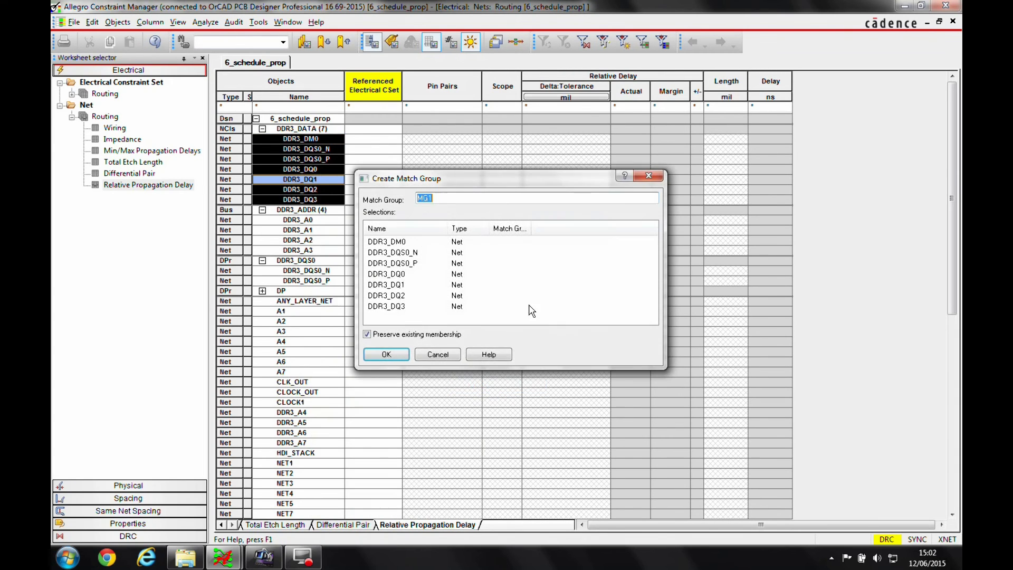
left_click(384, 355)
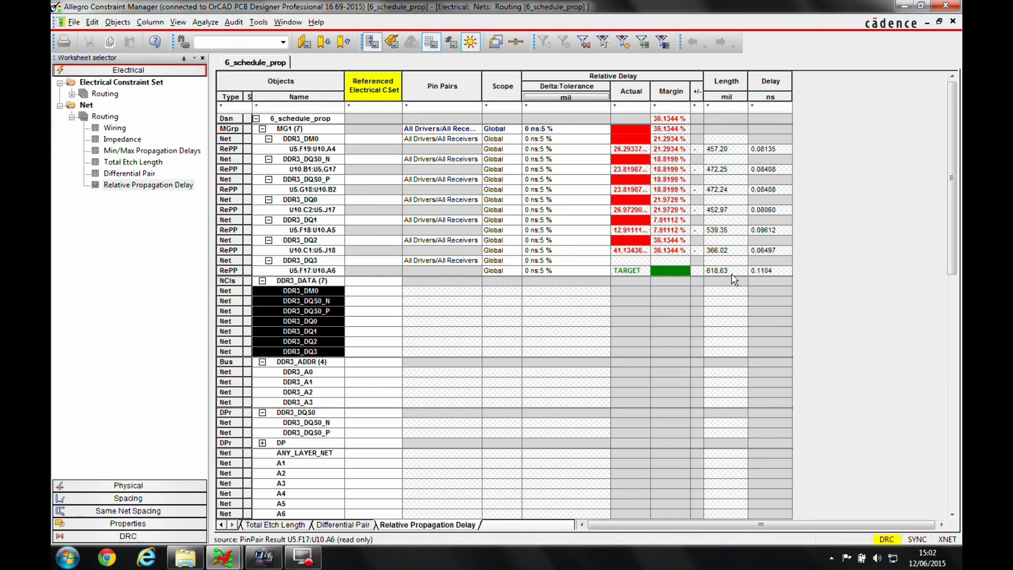
Set MG1's Delta:Tolerance to 0:20 mil for all seven nets
double_click(566, 128)
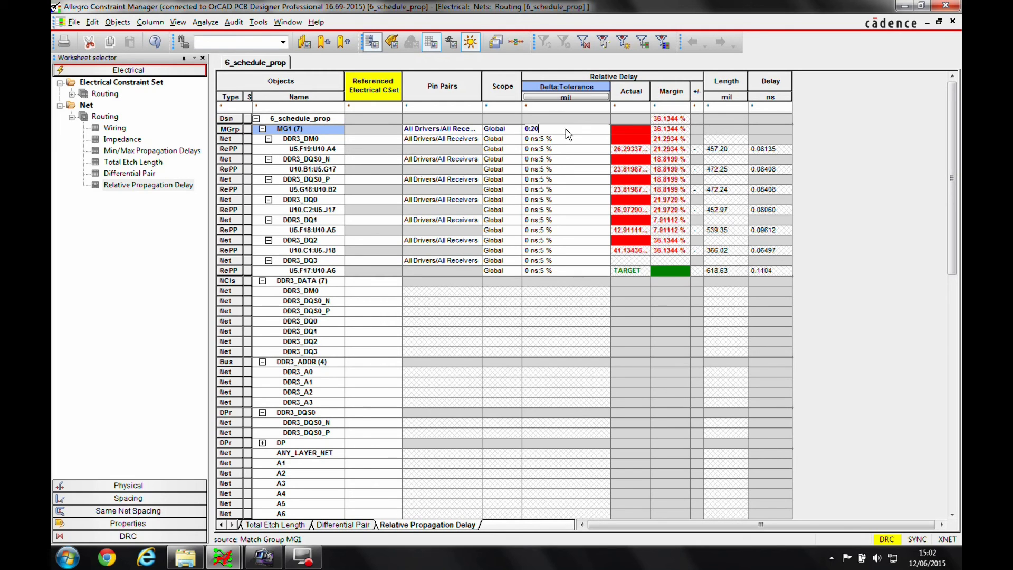
key("Return")
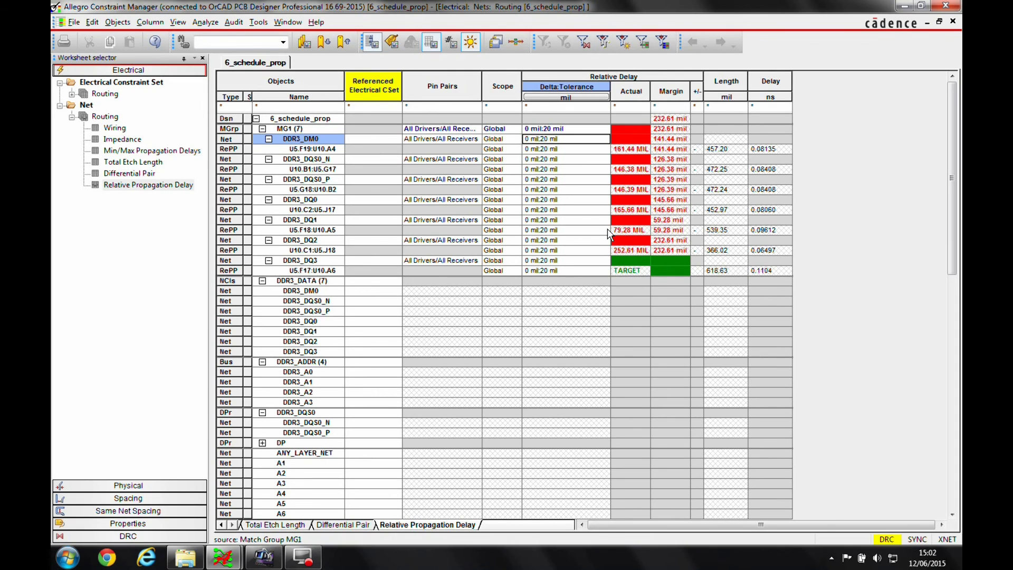
right_click(544, 202)
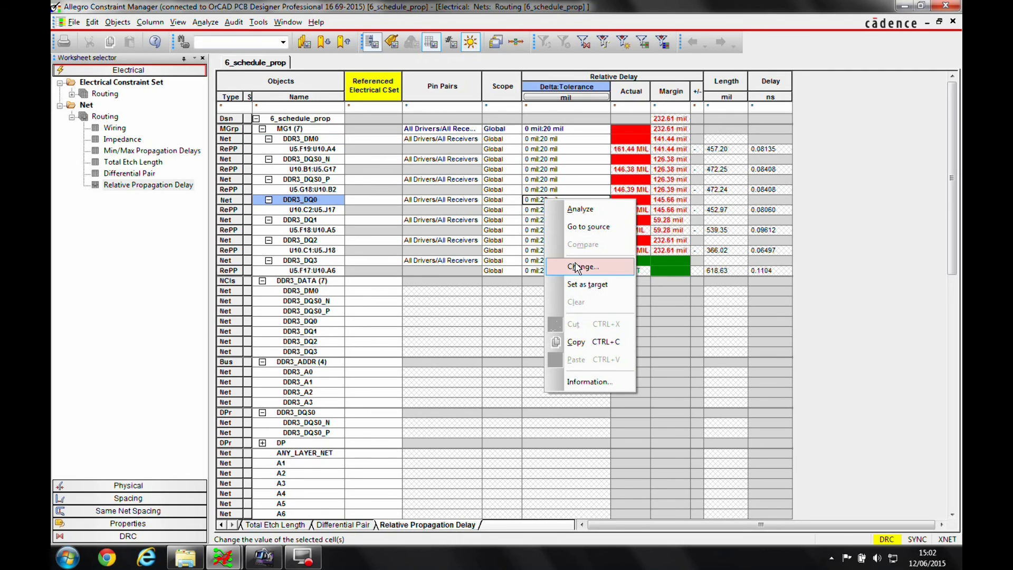
left_click(581, 287)
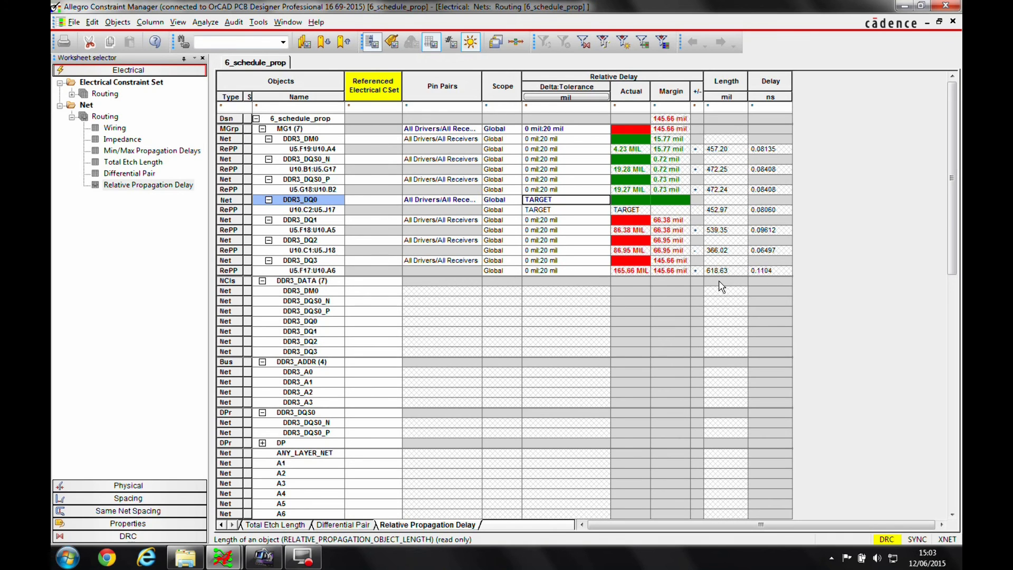
right_click(554, 210)
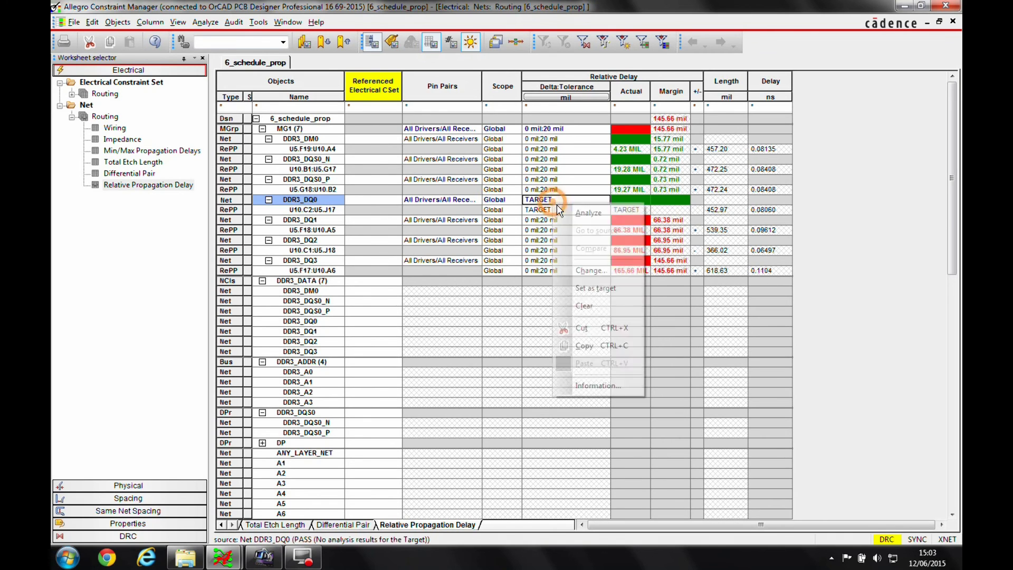
left_click(619, 302)
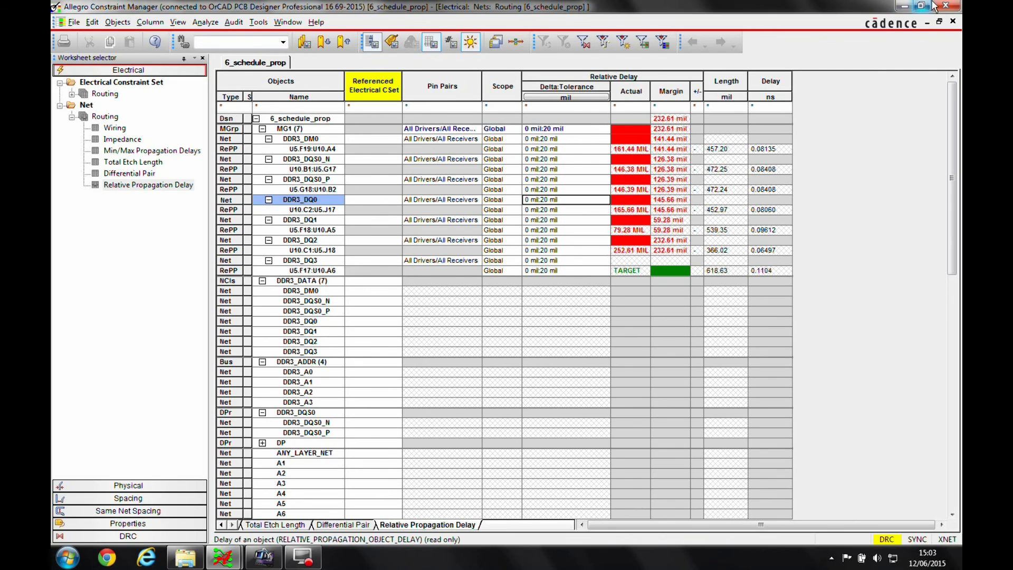
Return to the board and start Delay Tune with 45-degree meander corners
left_click(904, 6)
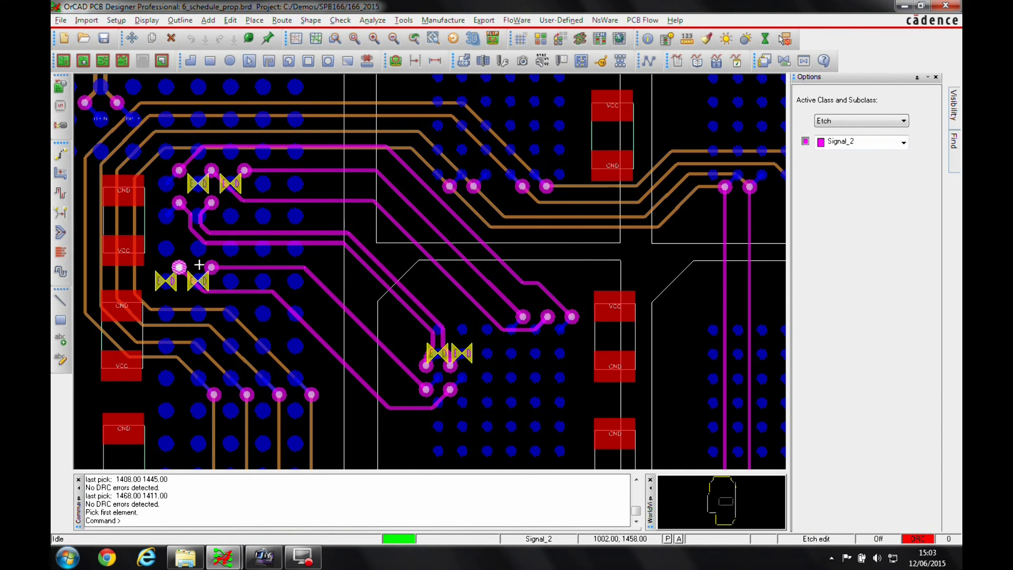
left_click(61, 194)
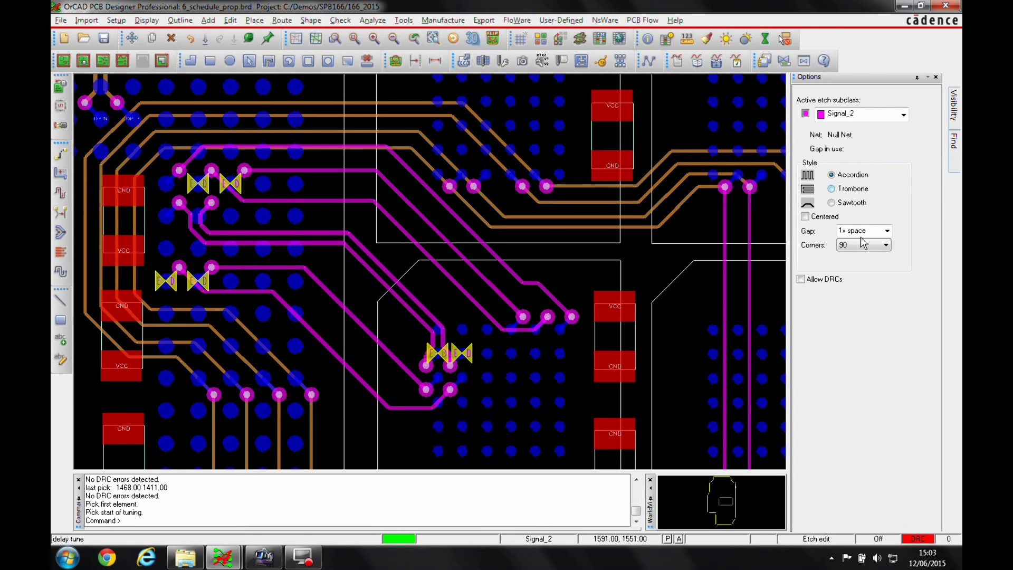
left_click(861, 241)
left_click(855, 263)
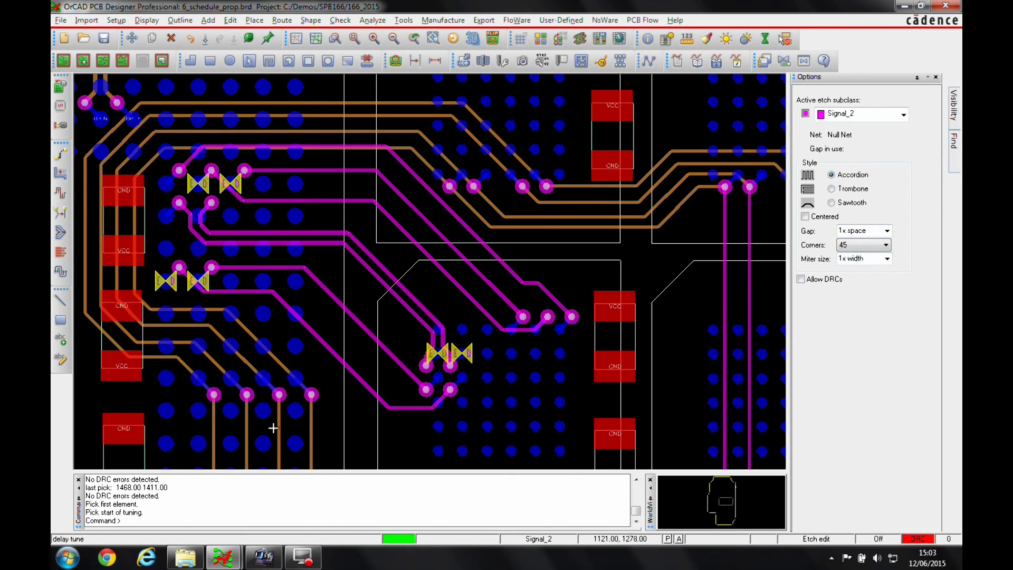
Add accordion meanders to the DDR3_DQ0 and DDR3_DQ2 traces
left_click(300, 320)
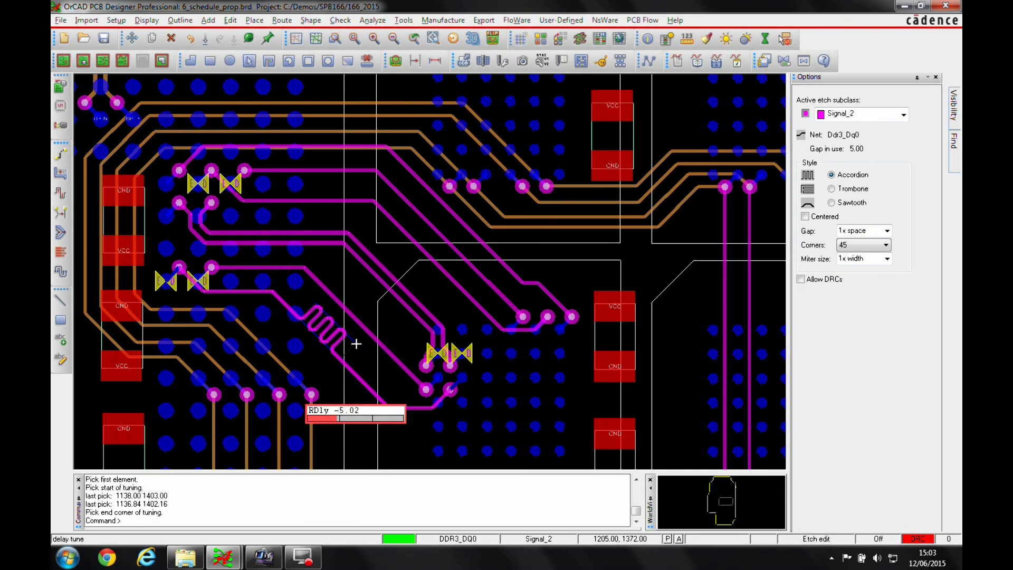
left_click(359, 344)
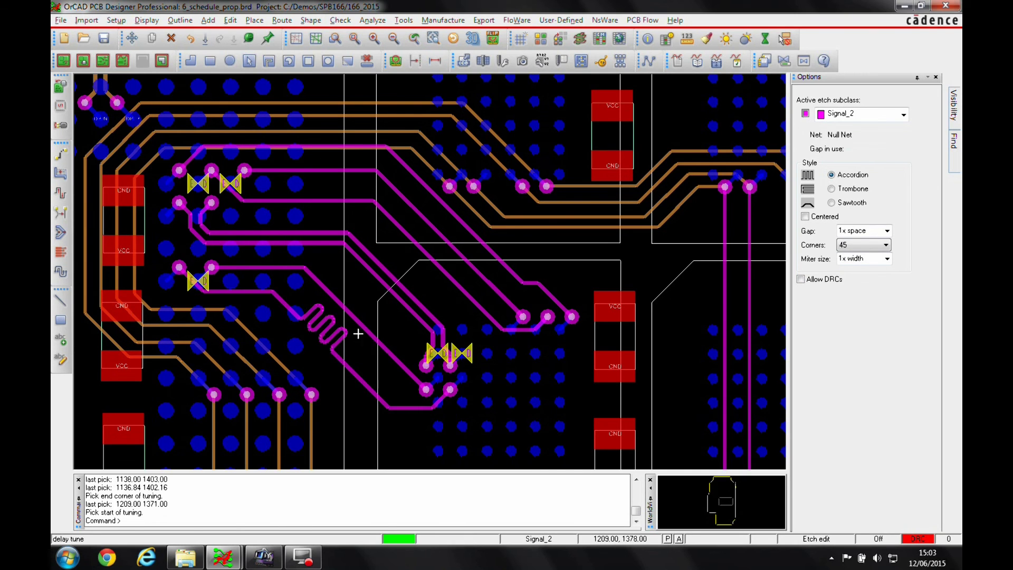
left_click(326, 285)
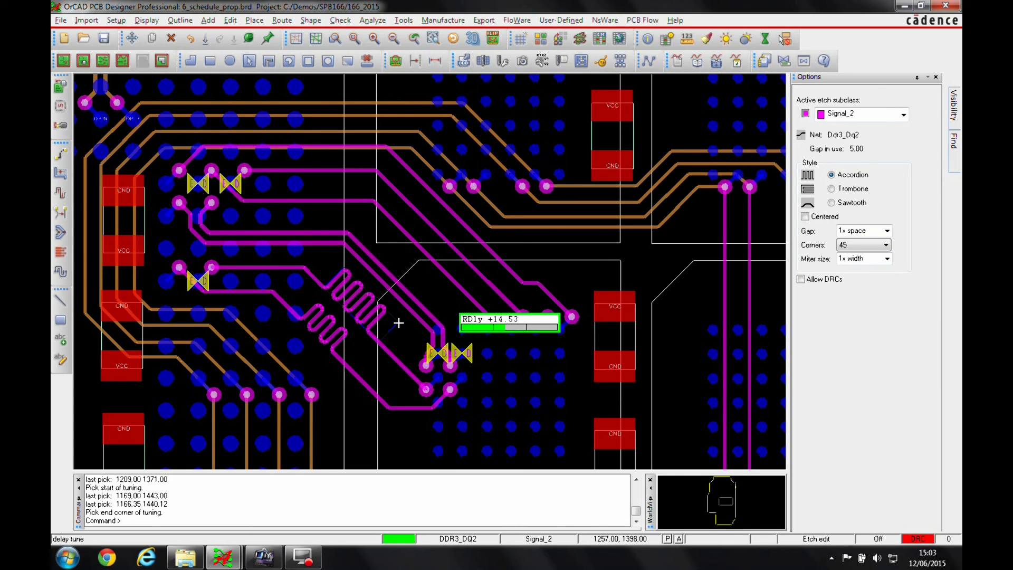
left_click(397, 324)
left_click(283, 241)
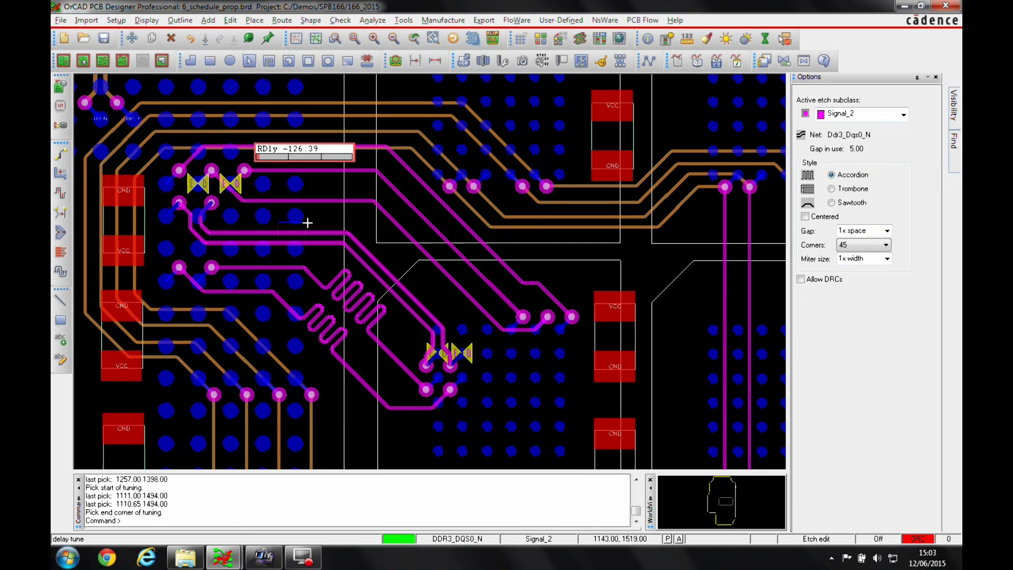
Undo the stray pick, then meander DDR3_DQS0_N in two sections to near-zero delay
right_click(265, 209)
left_click(278, 227)
left_click(234, 243)
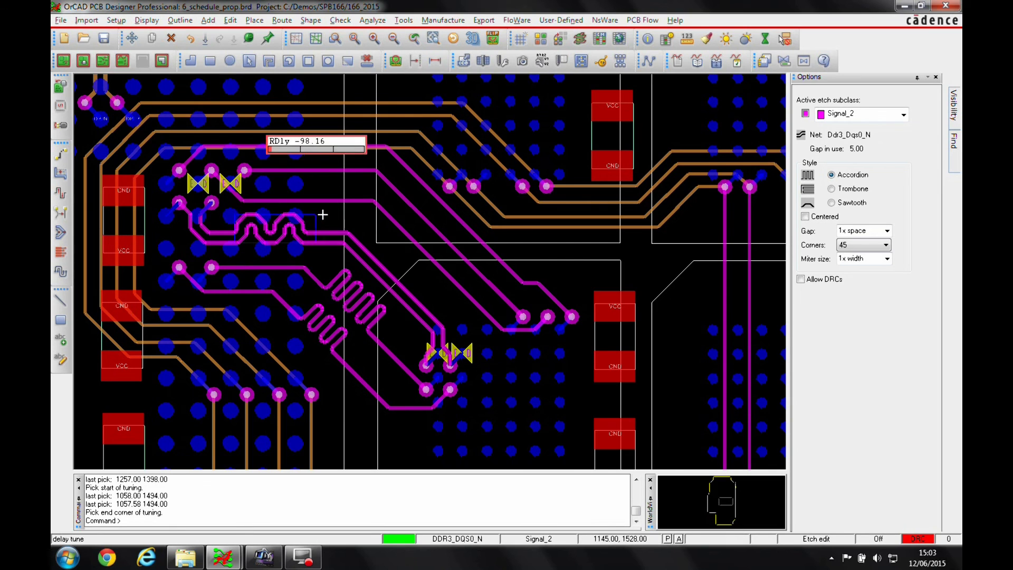
left_click(348, 211)
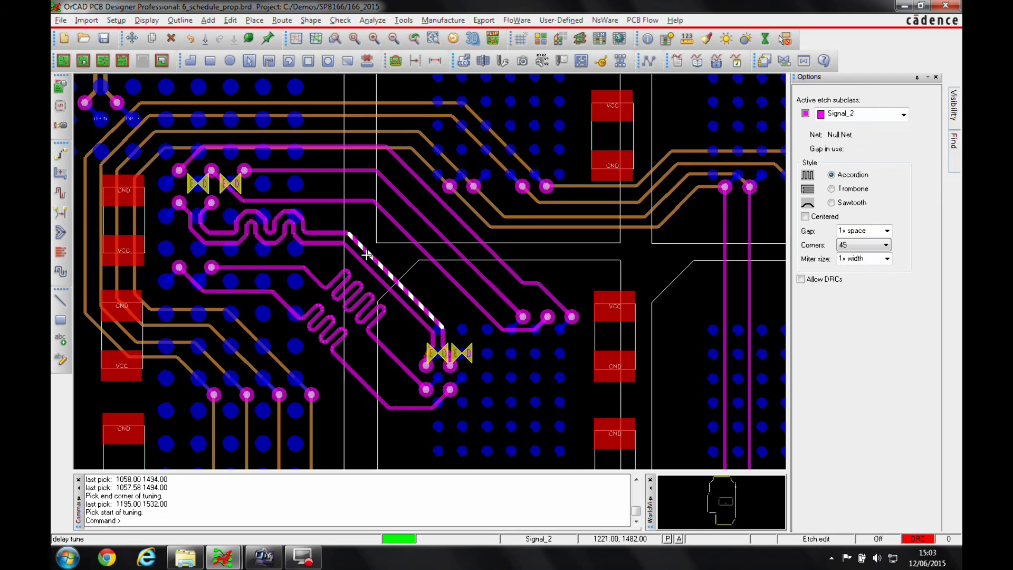
left_click(363, 260)
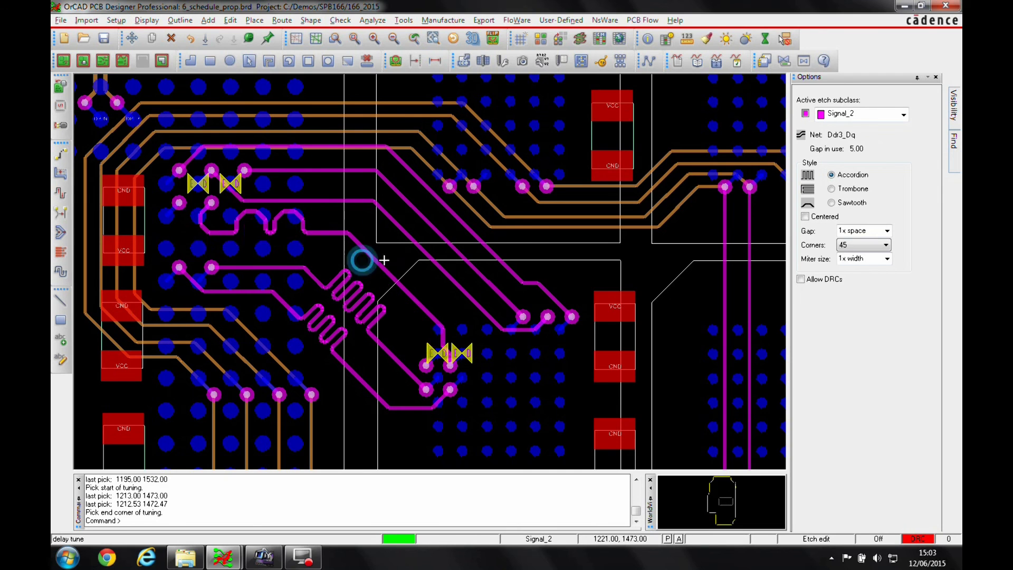
left_click(429, 268)
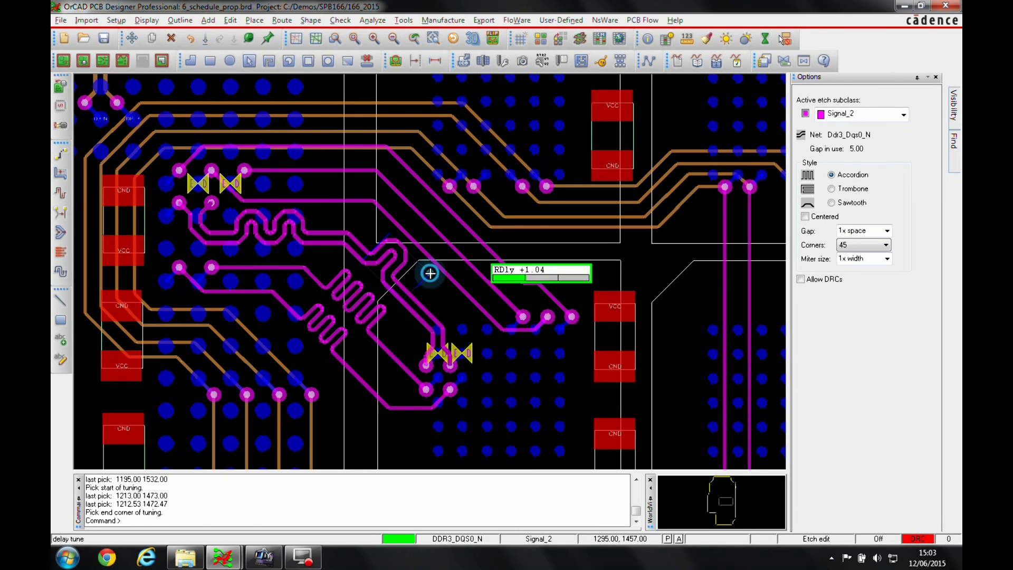
Meander the DDR3_DQ1 and diagonal DDR3_DM0 traces, then end delay tuning
left_click(310, 197)
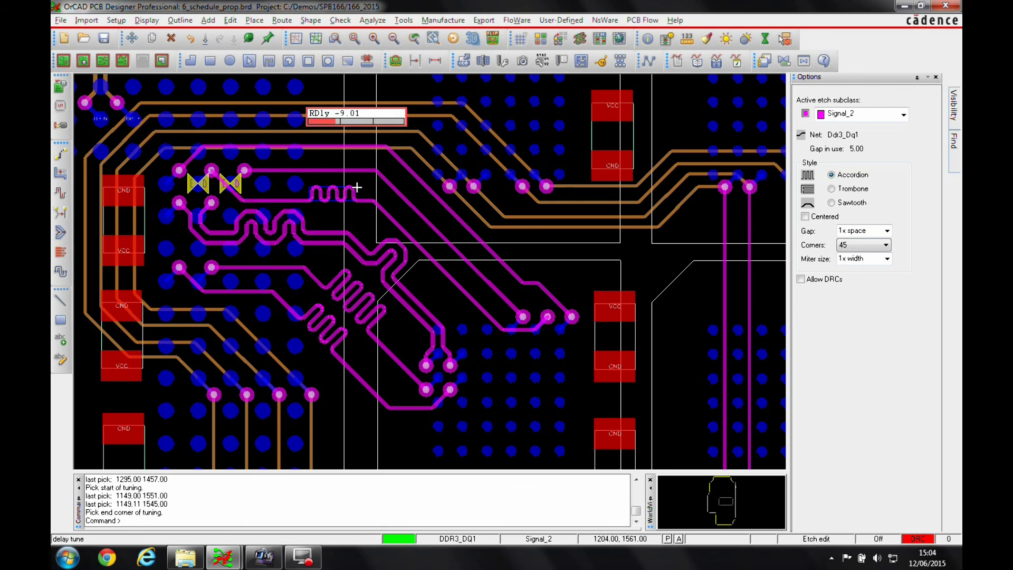
left_click(360, 187)
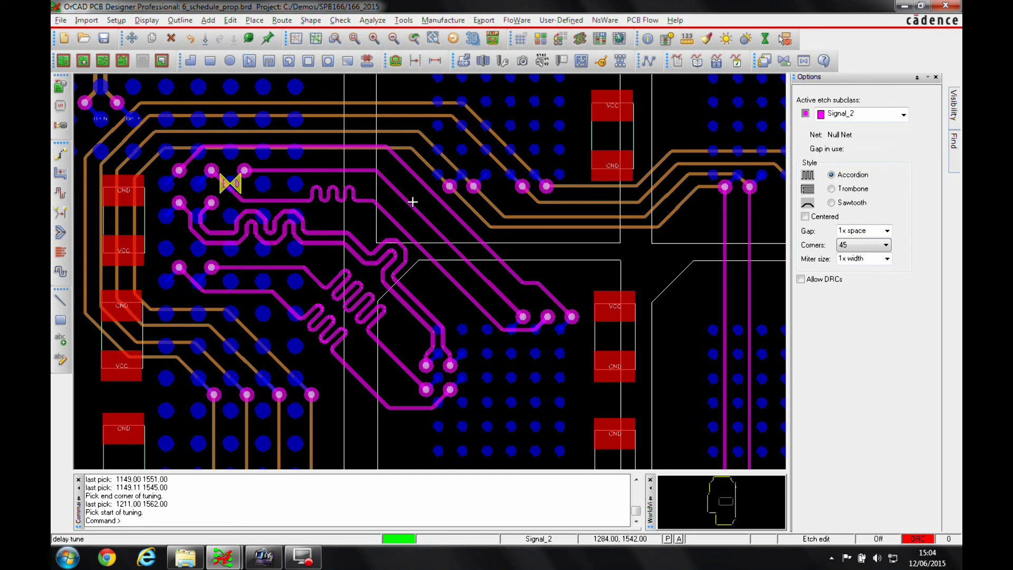
left_click(403, 199)
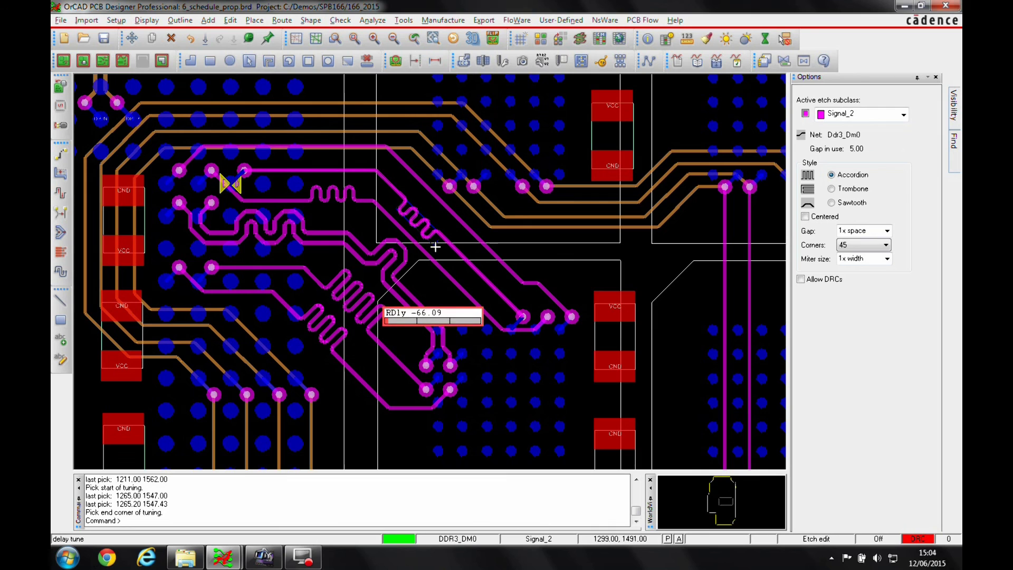
left_click(467, 280)
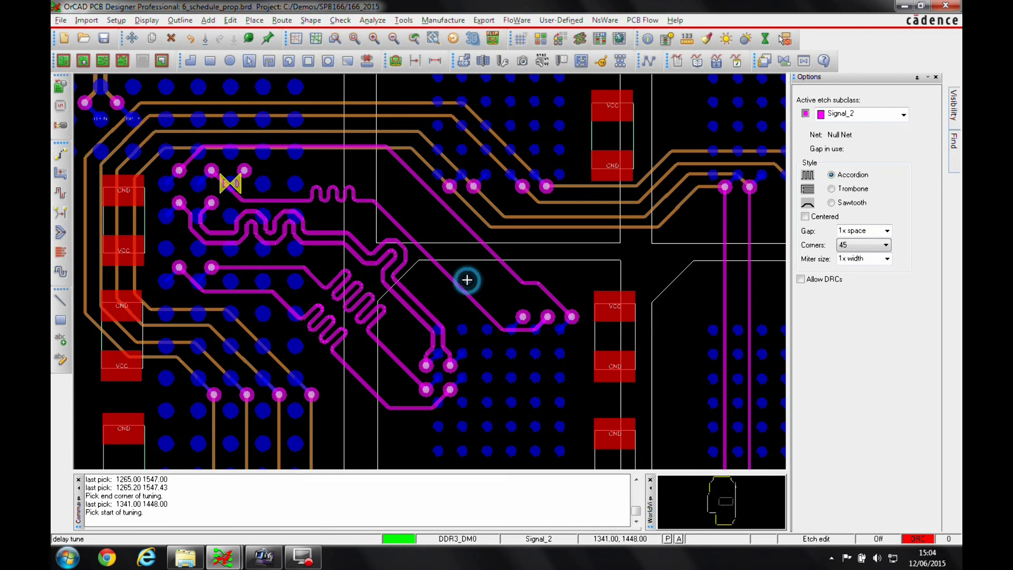
right_click(532, 241)
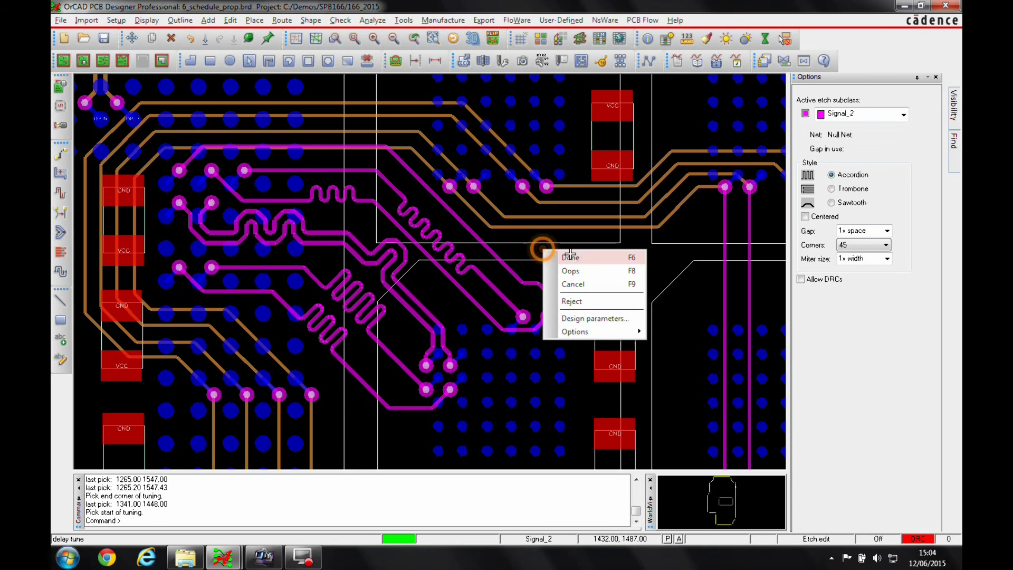
left_click(572, 255)
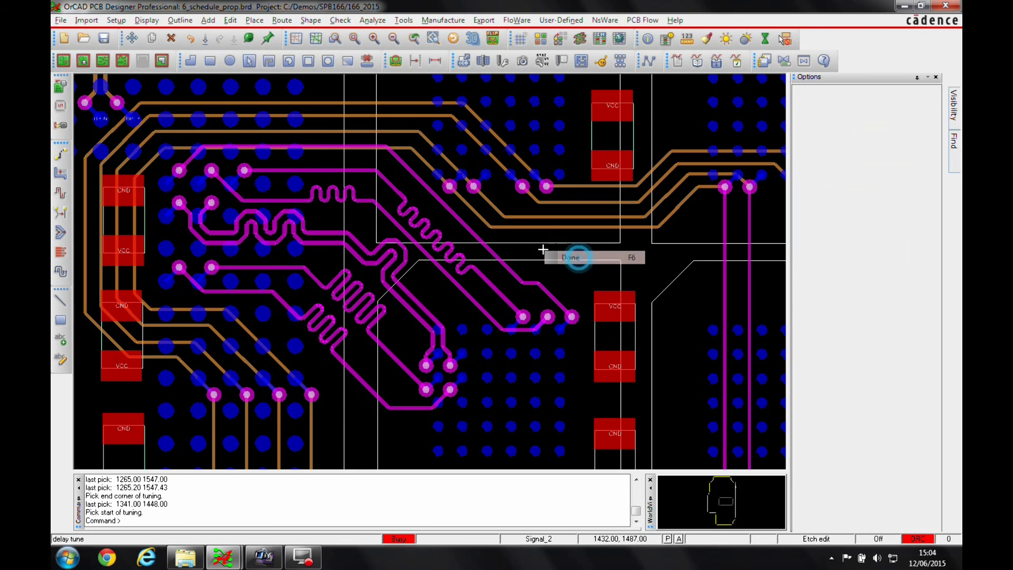
Check MG1 delays full screen in Constraint Manager, then minimize it back to the board
left_click(600, 40)
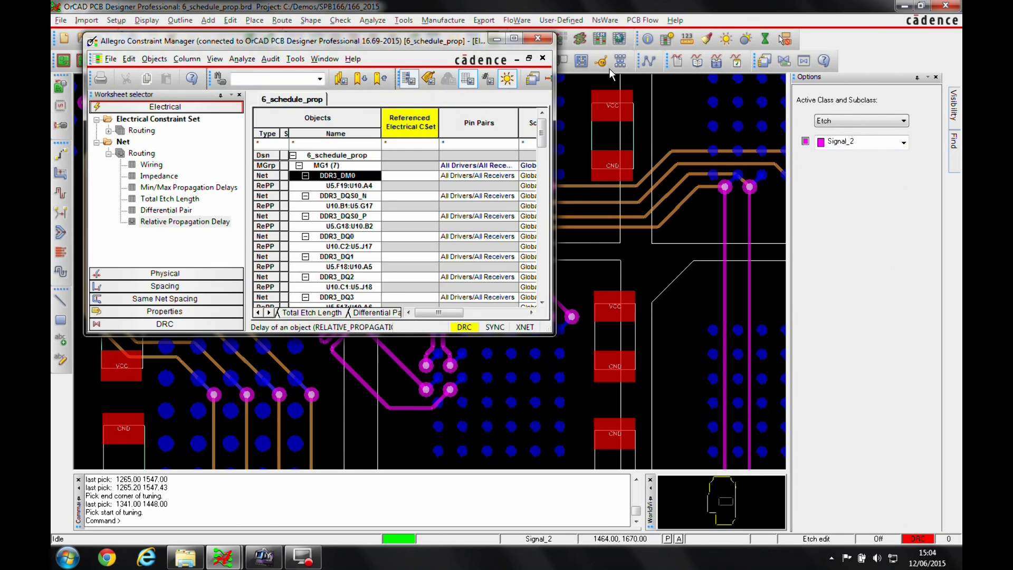
left_click(517, 39)
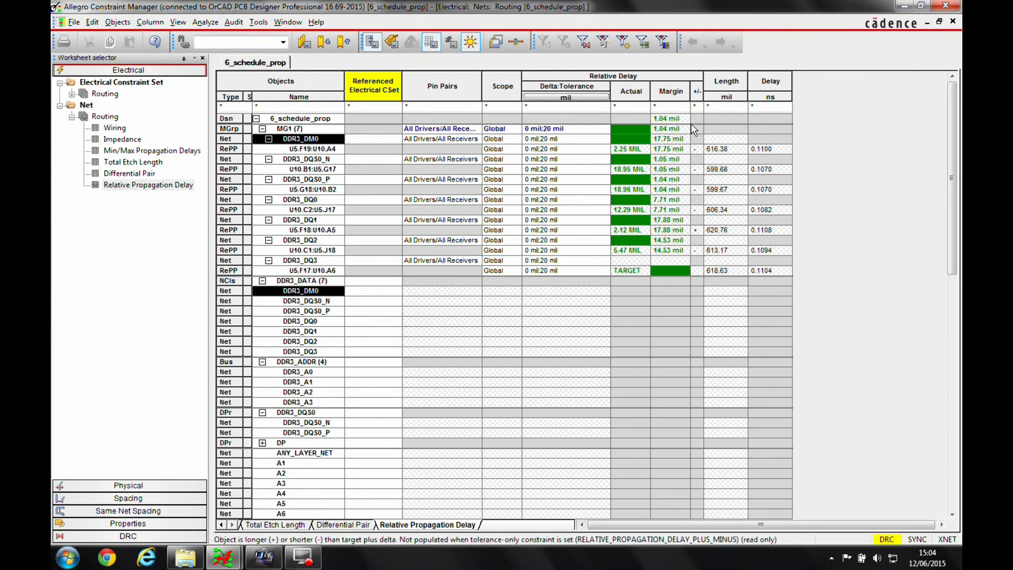
scroll(614, 280, "down", 4)
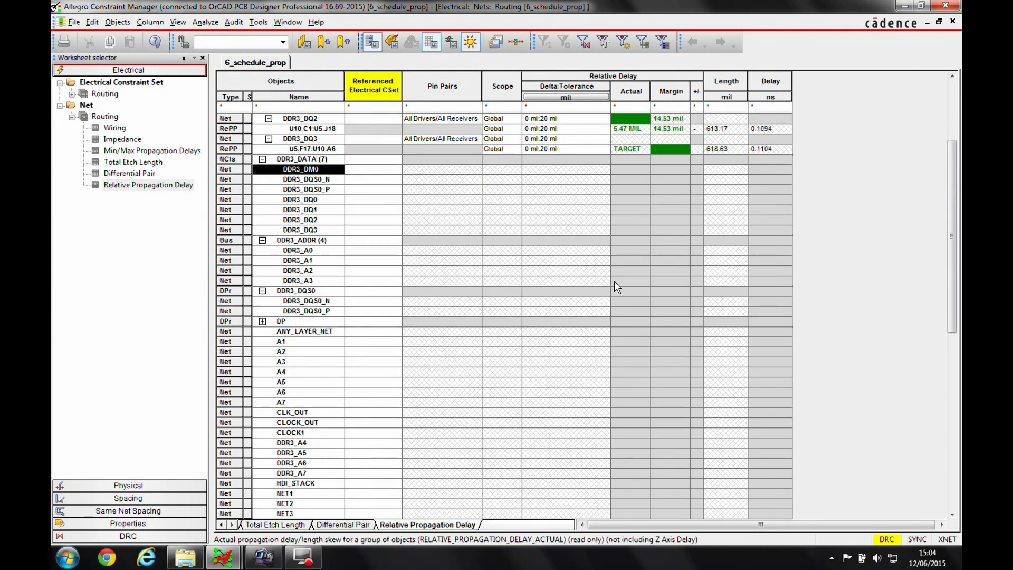
scroll(614, 281, "down", 12)
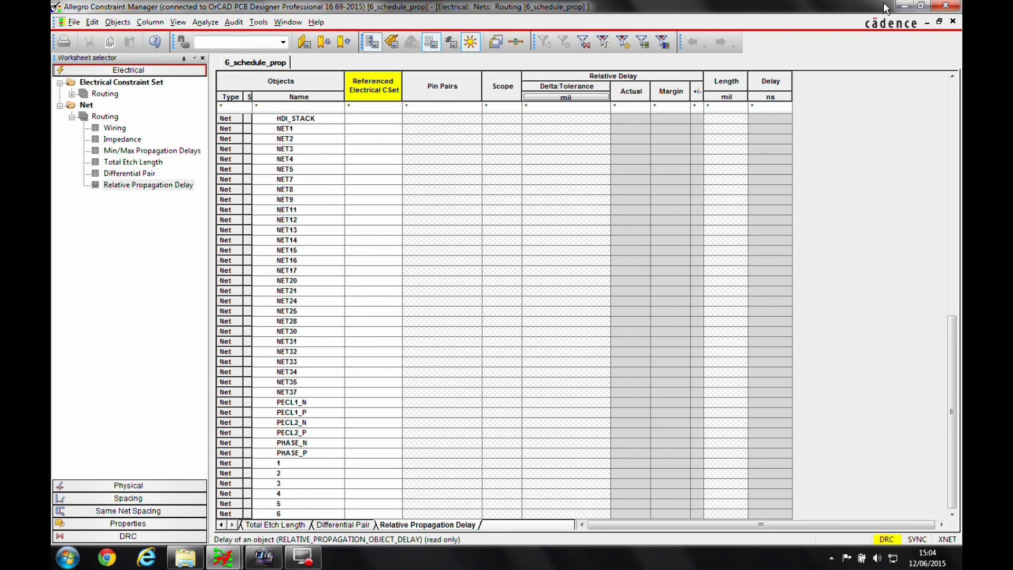
left_click(904, 6)
Pan up past the via field and select the blue net at the yellow T-point
scroll(509, 345, "up", 2)
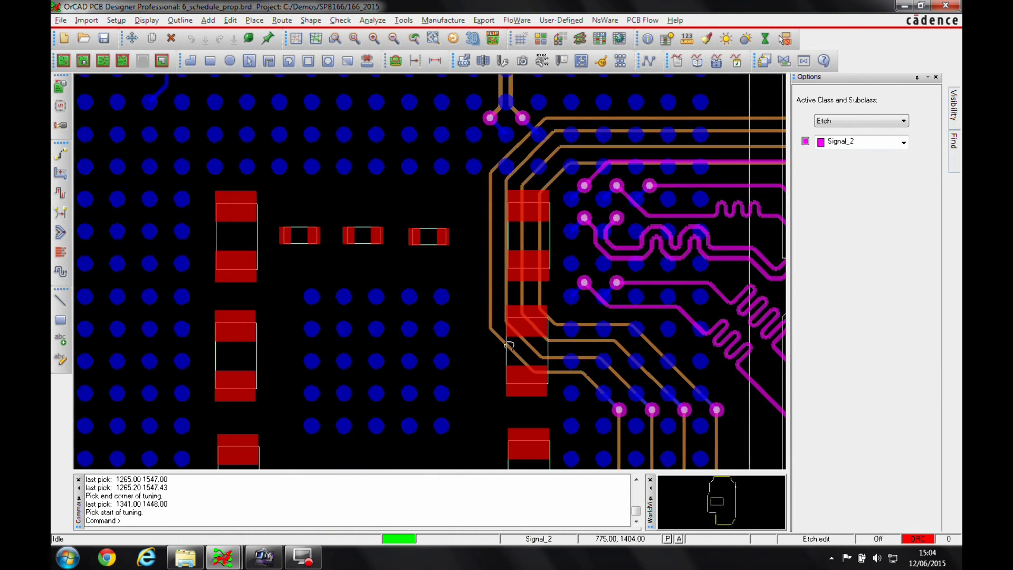
middle_click_drag(509, 345, 502, 434)
middle_click_drag(563, 296, 485, 352)
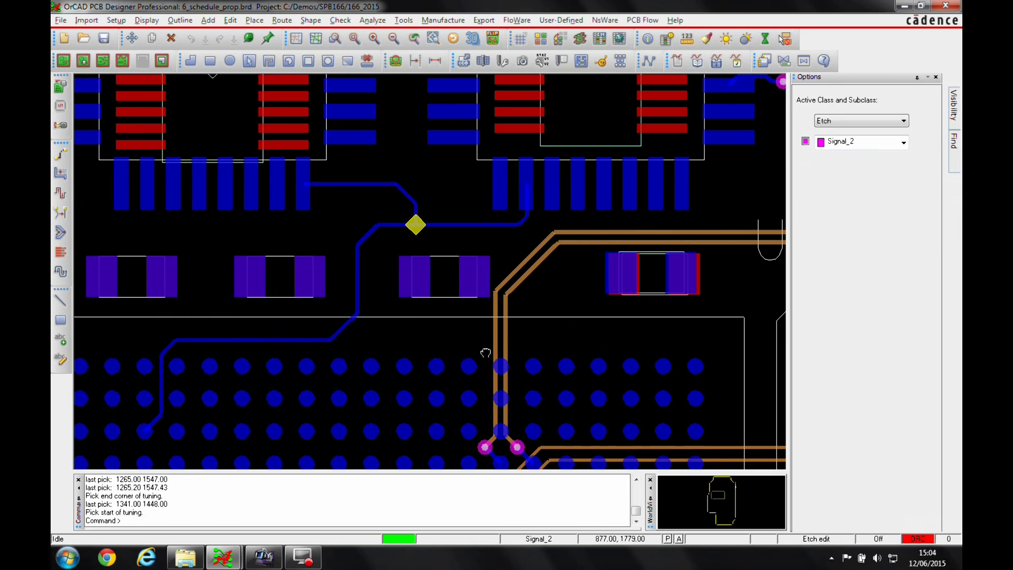
left_click(419, 235)
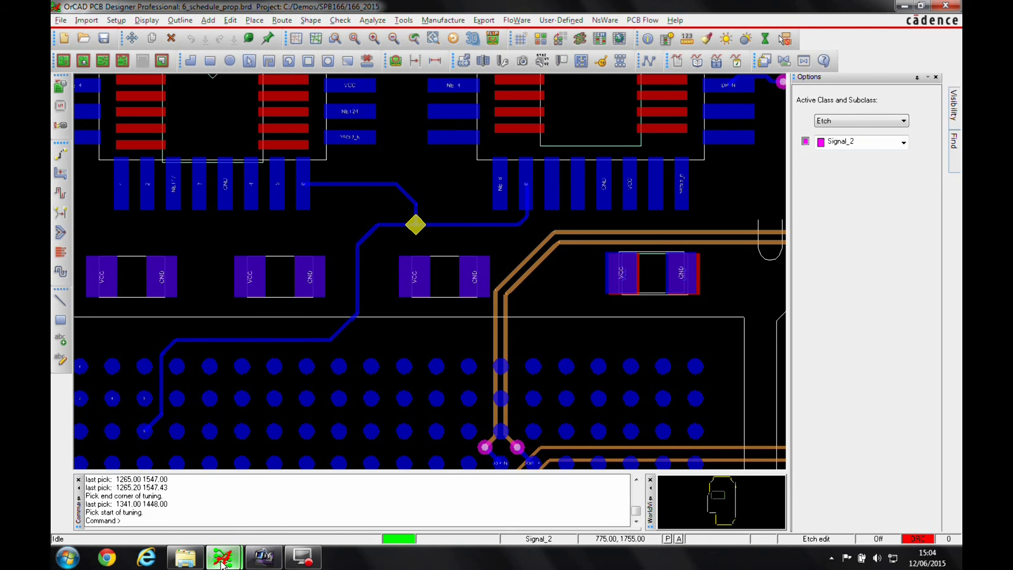
Create pin pairs 6.T.1:U17.16 and 6.T.1:U18.10 on net 6
mouse_move(232, 558)
left_click(296, 475)
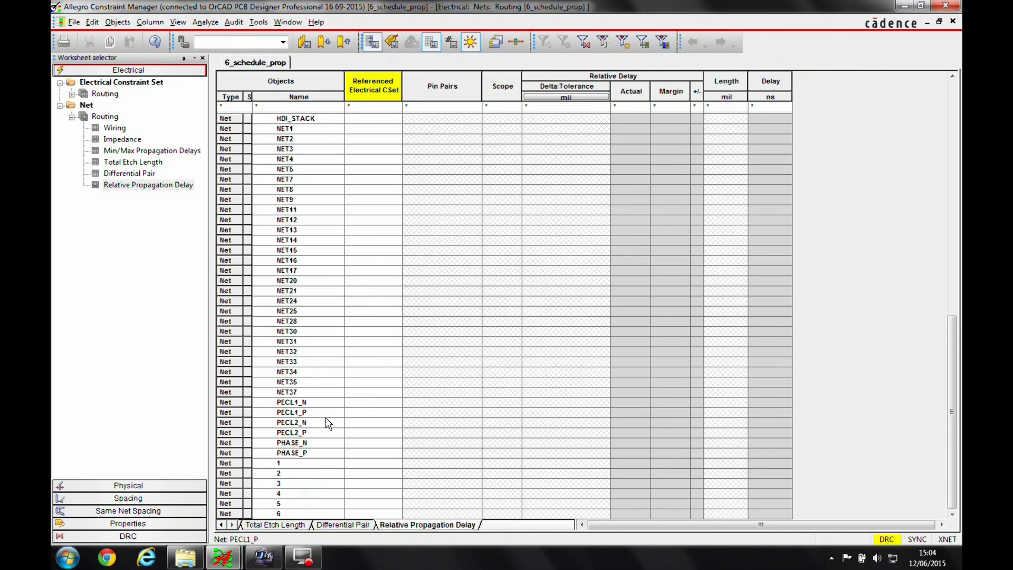
right_click(293, 514)
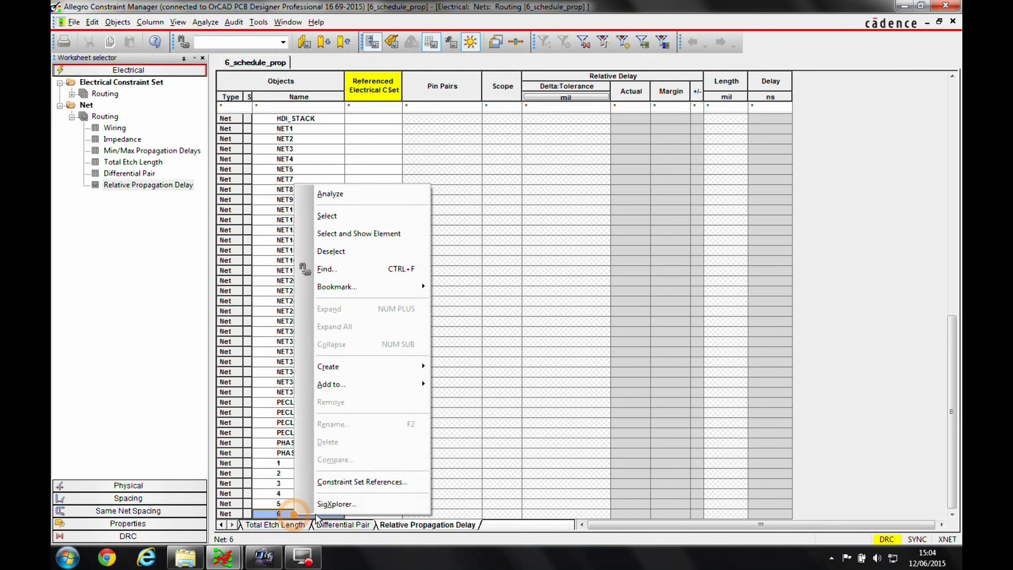
mouse_move(346, 370)
left_click(464, 420)
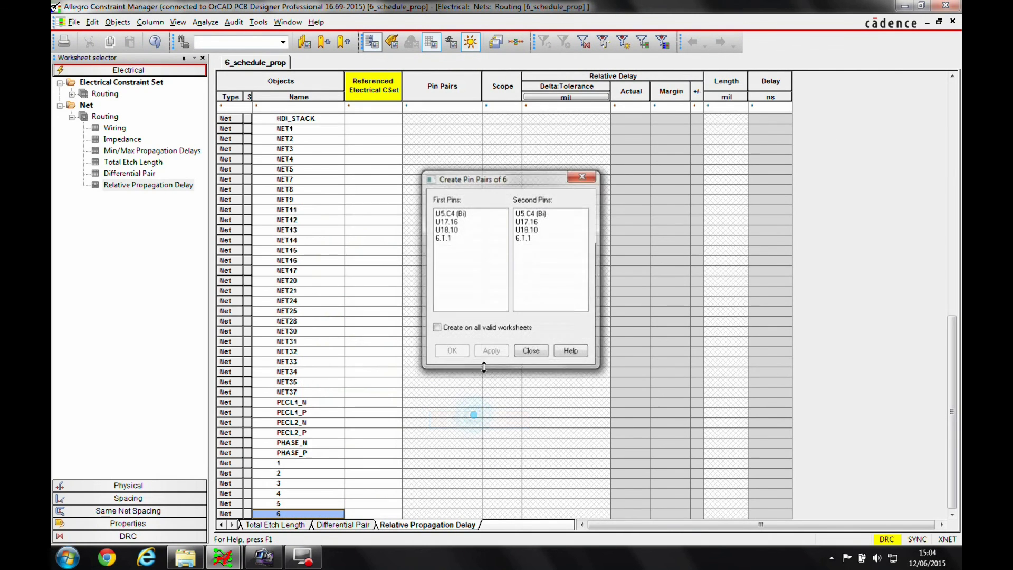
left_click(522, 221)
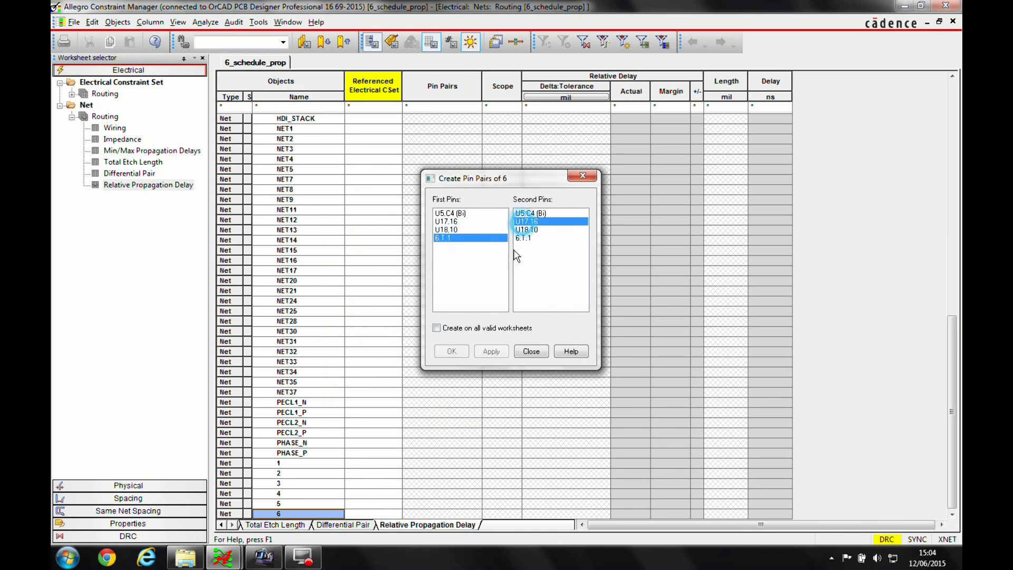
left_click(487, 350)
left_click(513, 299)
left_click(524, 230)
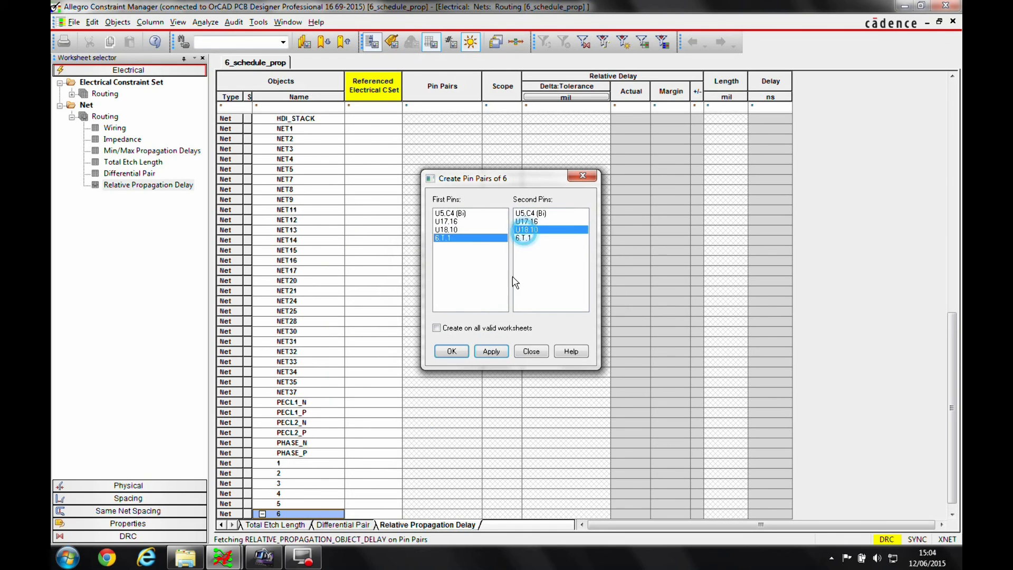
left_click(453, 351)
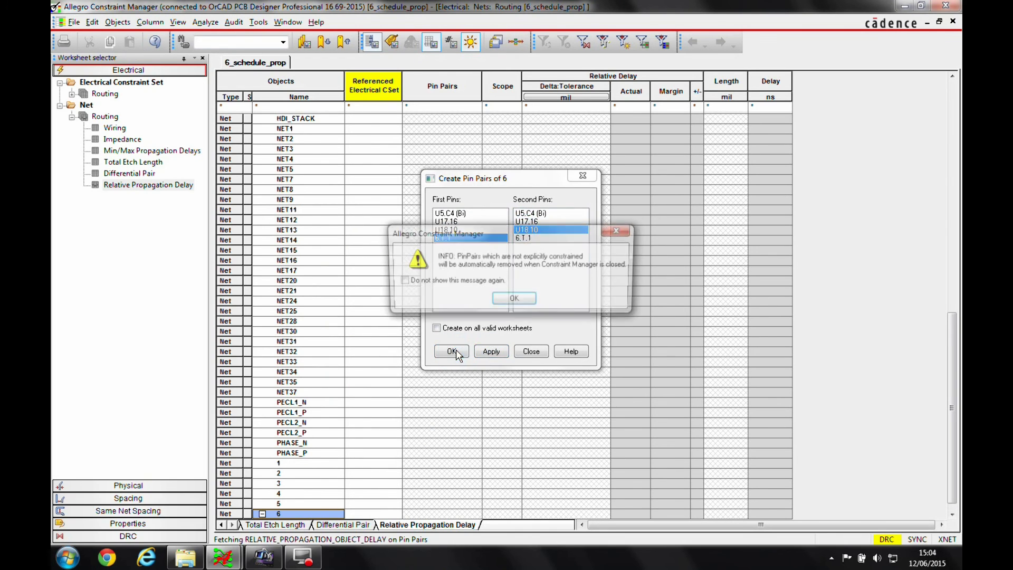
left_click(516, 301)
Group the two new net 6 pin pairs into match group MG2
left_click_drag(303, 508, 303, 512)
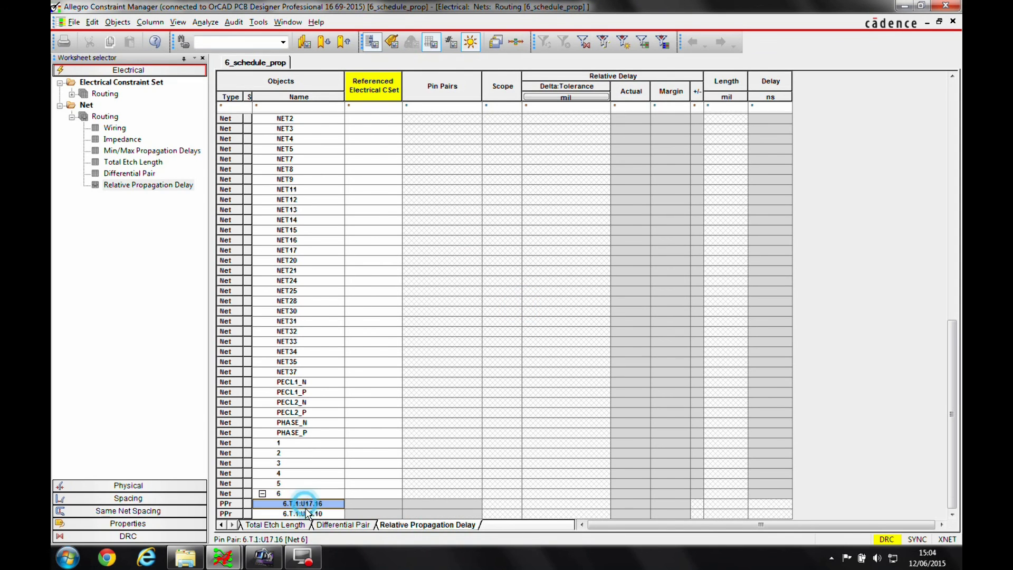
right_click(305, 511)
mouse_move(339, 363)
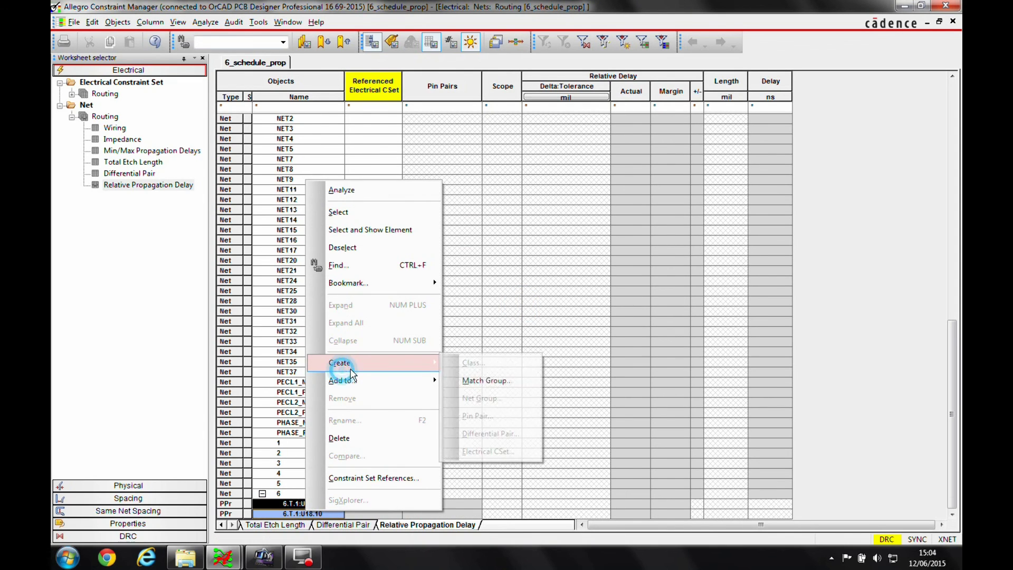
left_click(485, 377)
left_click(403, 358)
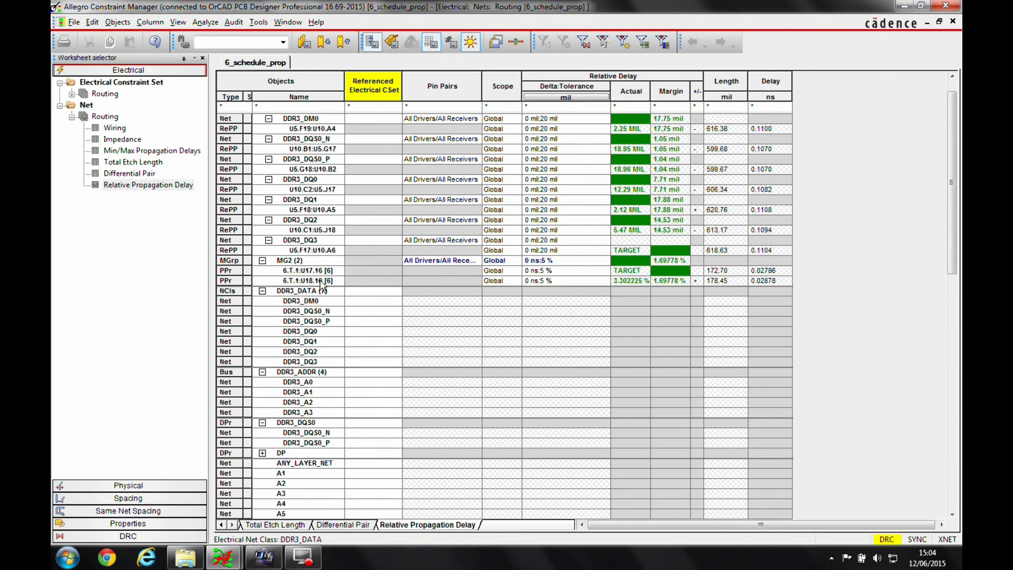
Set MG2's tolerance to 10 mil and analyze it, giving 4.25 mil margins
double_click(567, 260)
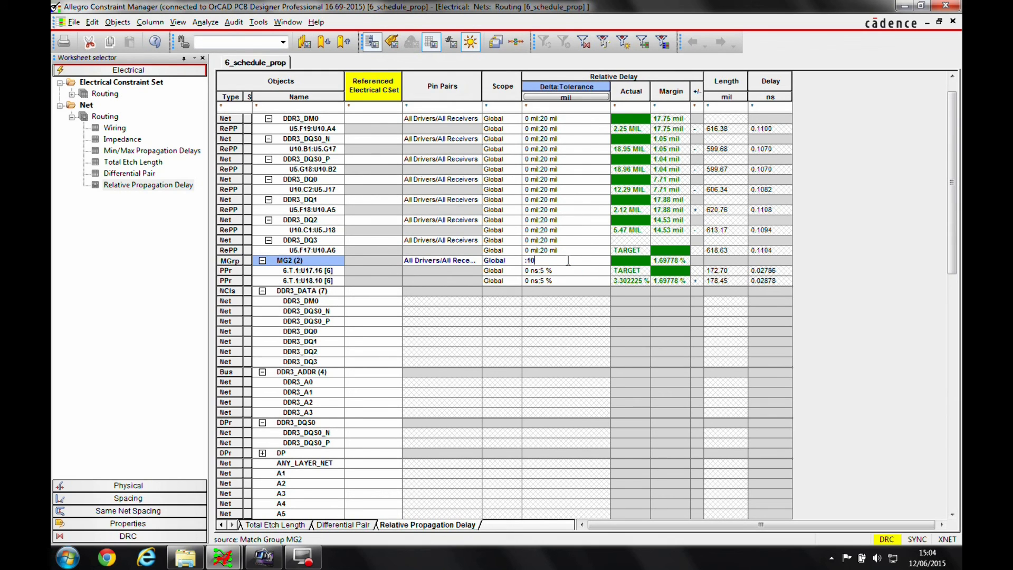
right_click(331, 261)
left_click(367, 207)
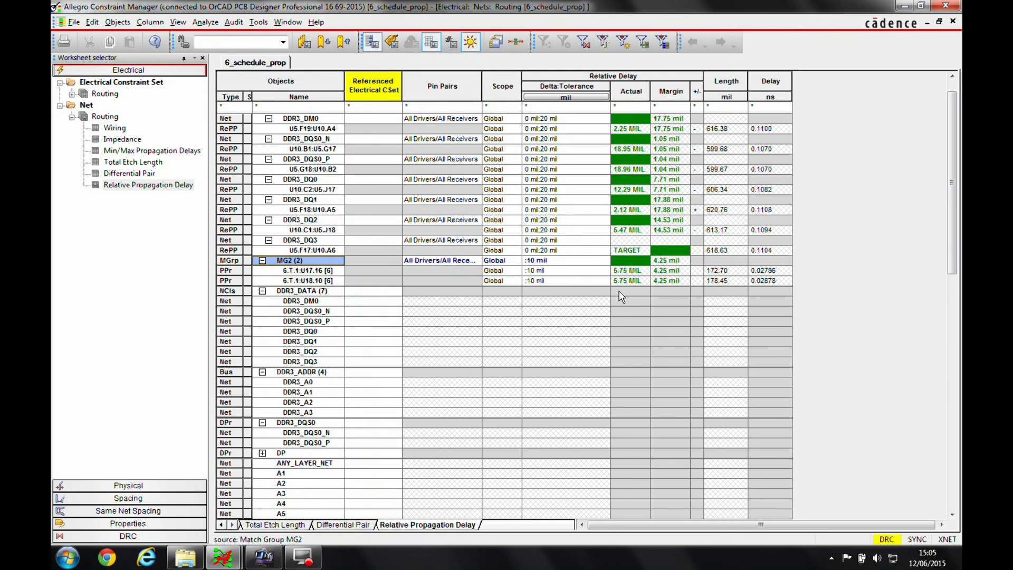
Delay-tune net 6's left and right branches at the T-point with accordion meanders, then finish
left_click(904, 6)
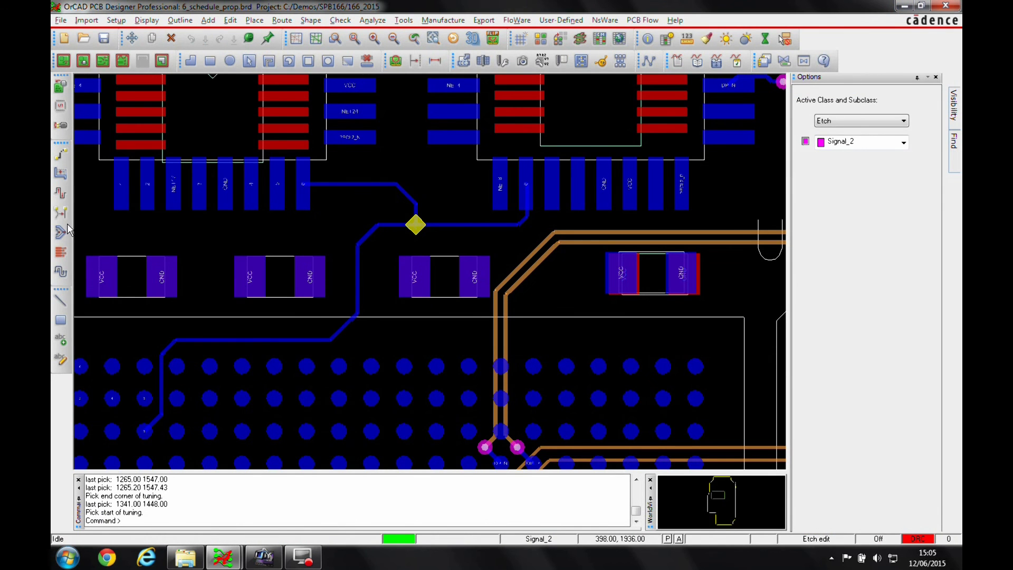
left_click(62, 193)
left_click(330, 186)
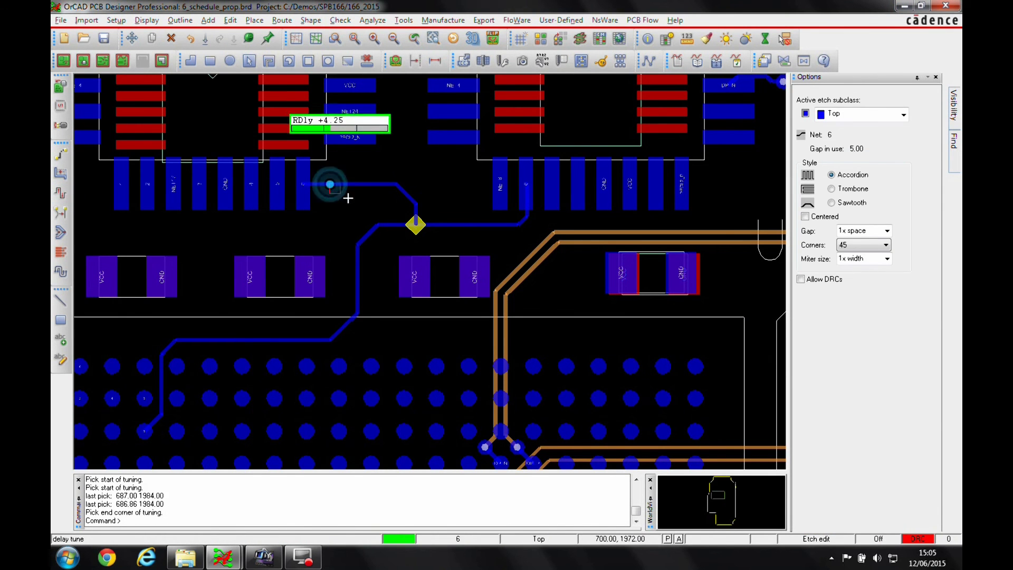
left_click(400, 217)
left_click(442, 225)
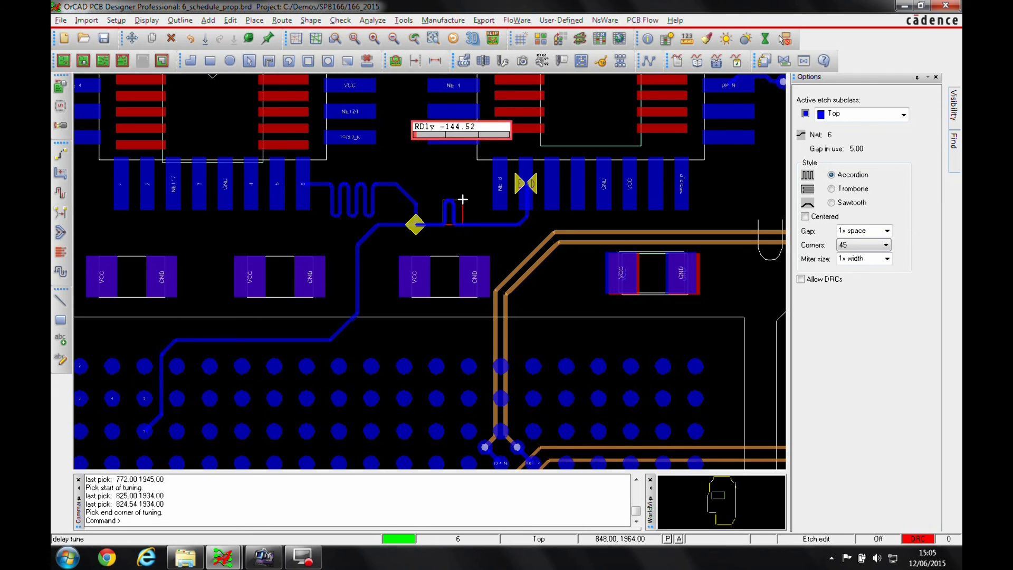
left_click(495, 183)
right_click(437, 164)
left_click(457, 156)
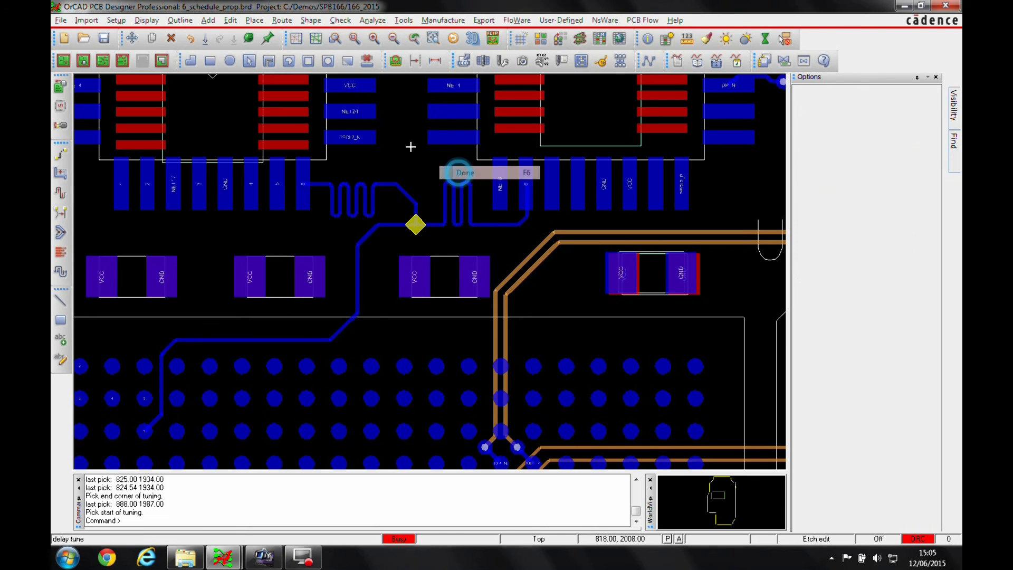
left_click(601, 40)
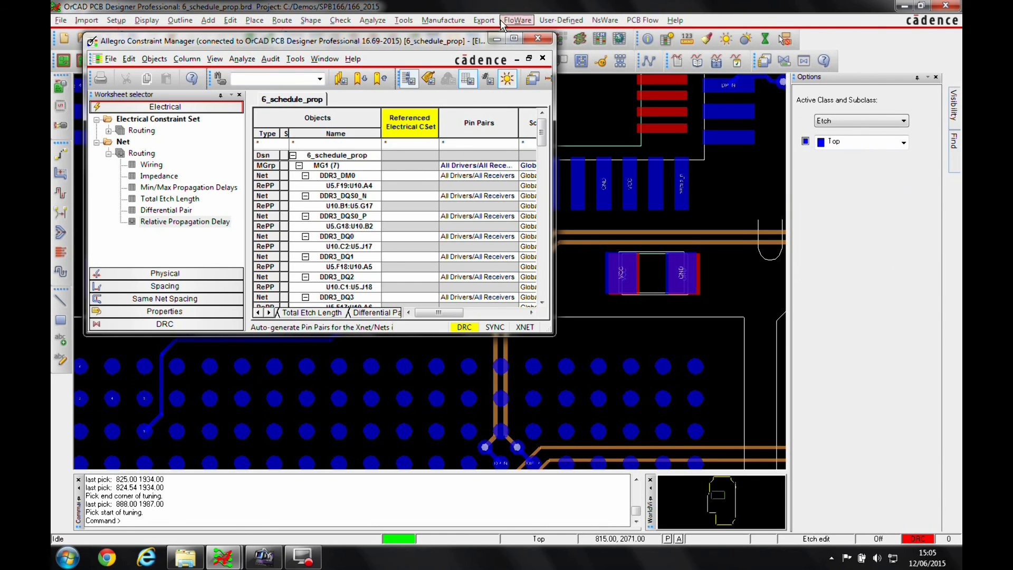
left_click(515, 39)
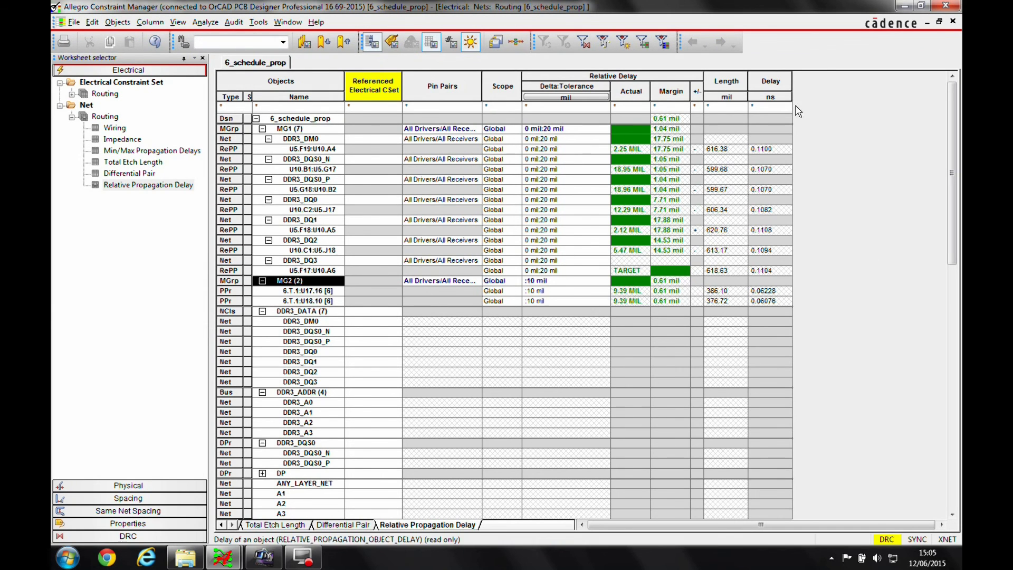
scroll(500, 274, "down", 5)
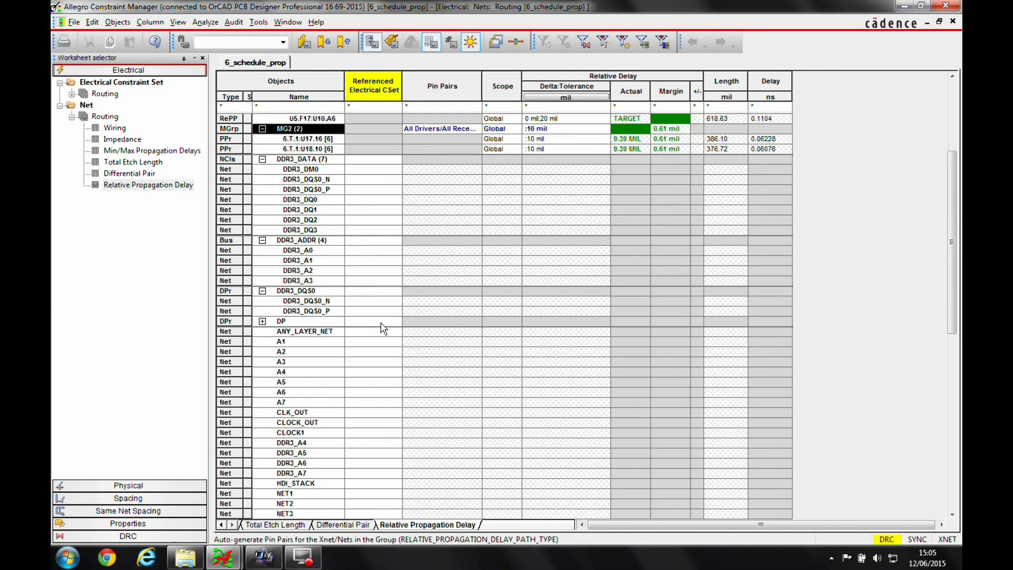
Return to the board and pan down until U10, U9, RN1, RN2 and J1 are visible
left_click(904, 5)
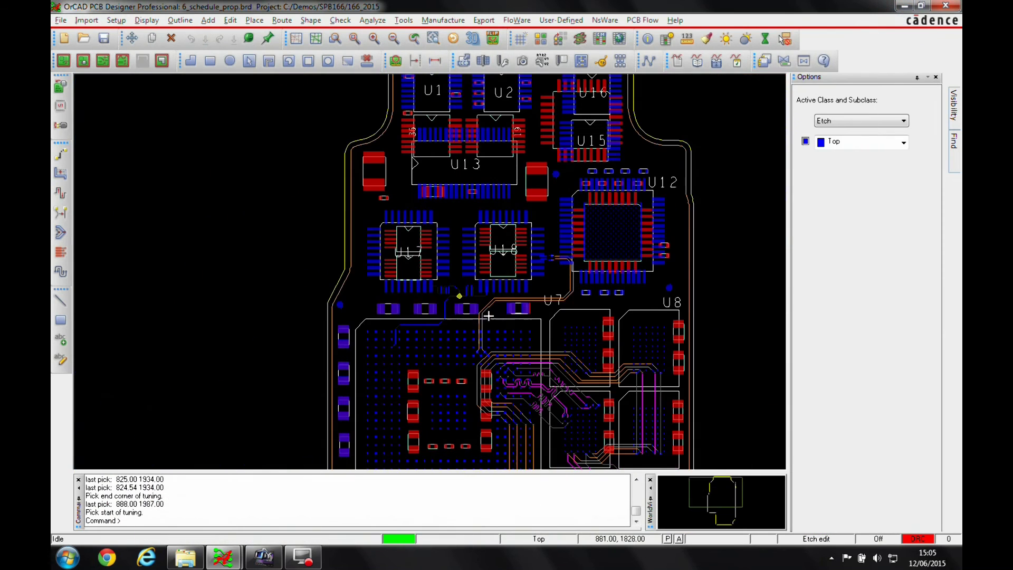
middle_click_drag(719, 326, 635, 266)
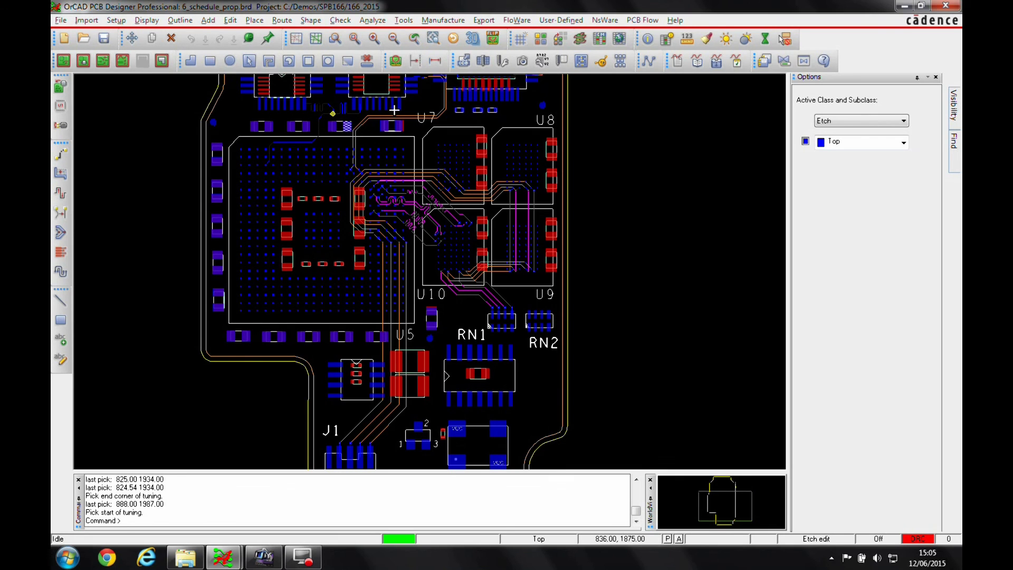
Reopen Constraint Manager full-screen and create pin pair U5.M21:U10.H2 on net DDR3_A0
left_click(599, 38)
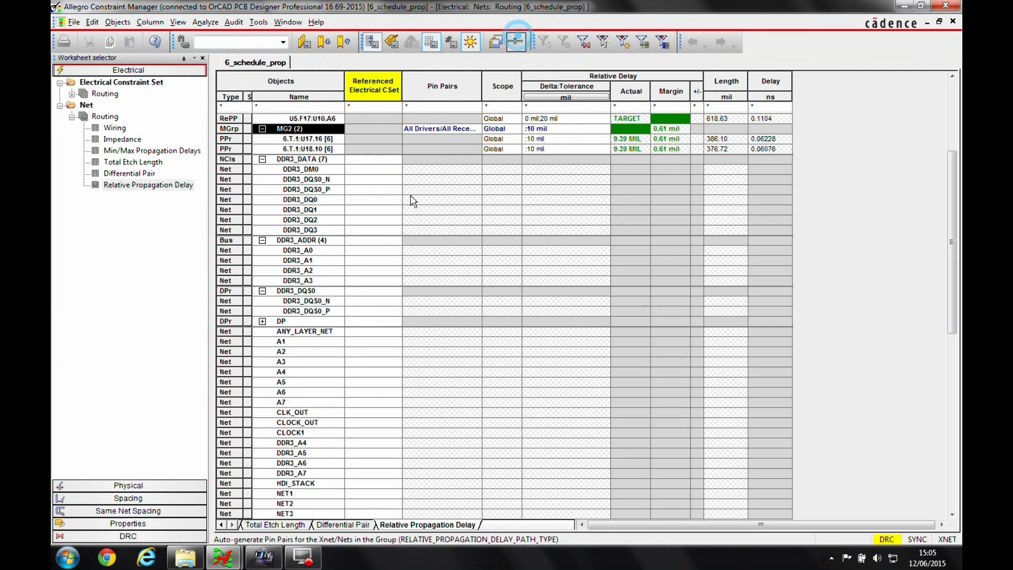
left_click(514, 39)
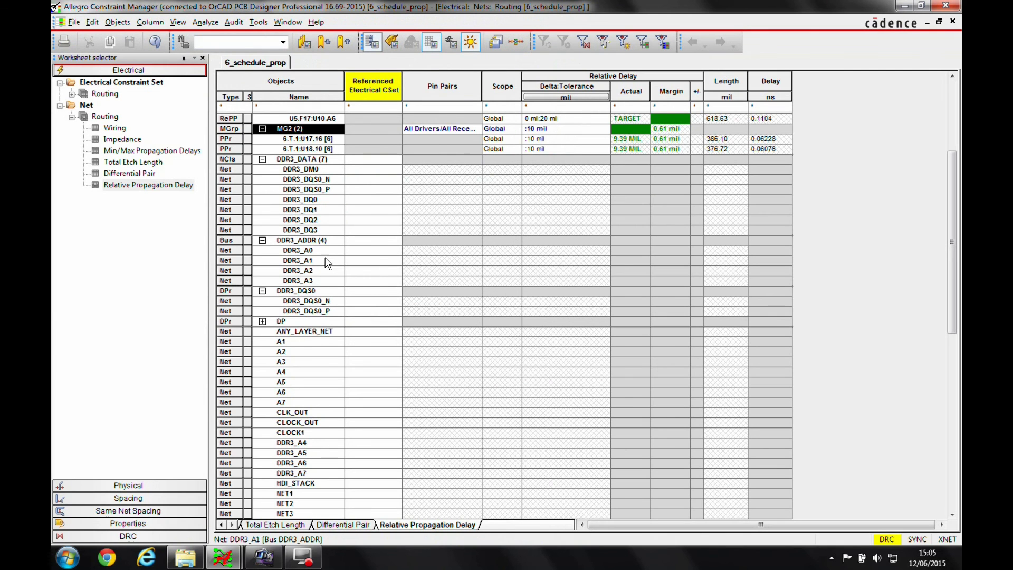
left_click(317, 250)
right_click(316, 250)
mouse_move(354, 396)
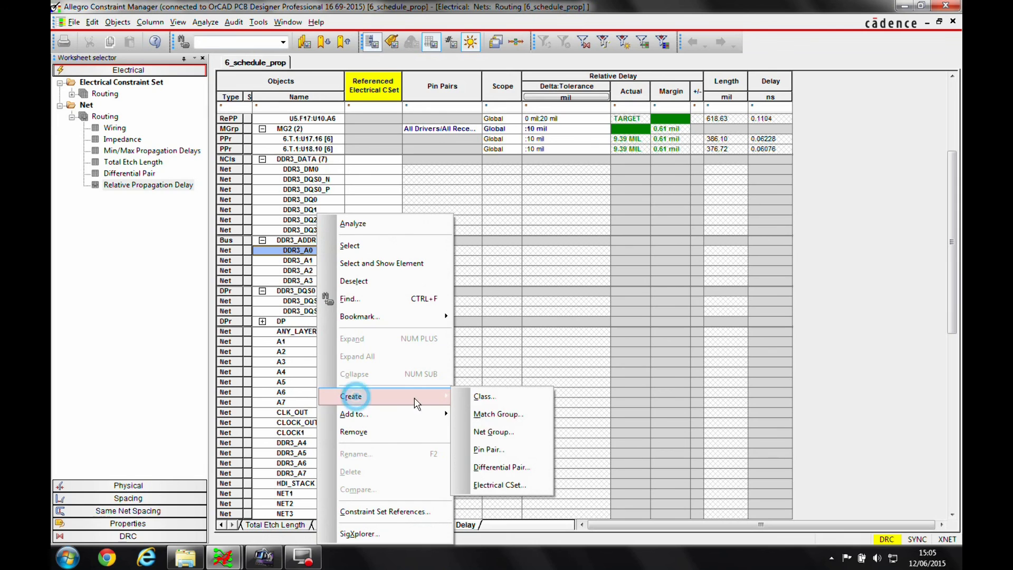
left_click(479, 447)
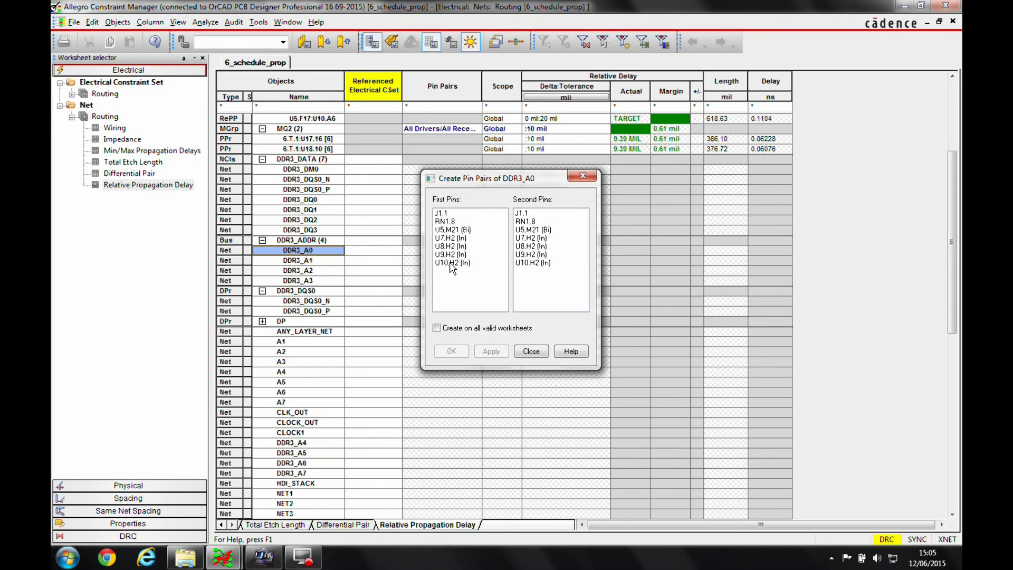
left_click(446, 230)
left_click(451, 351)
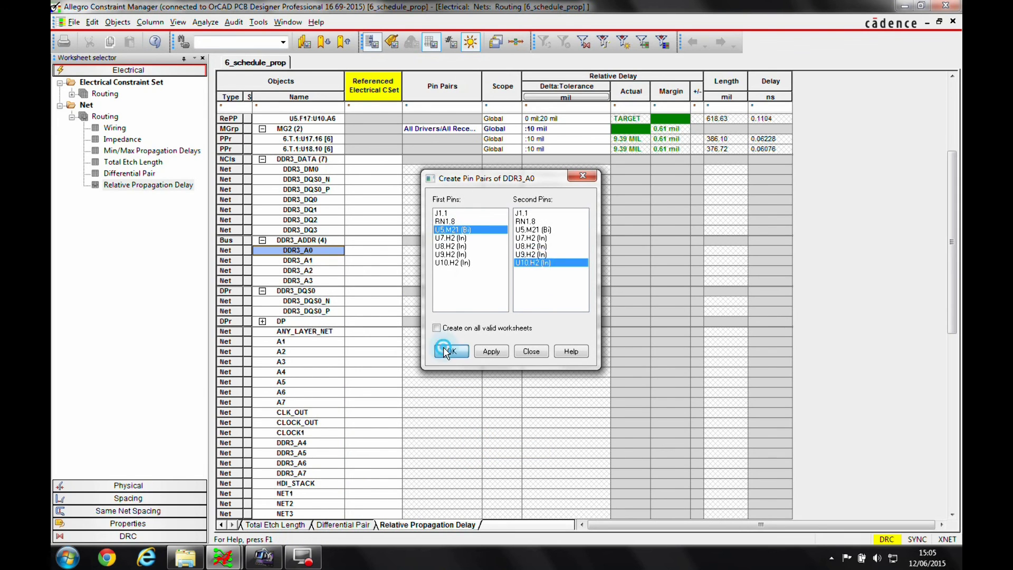
left_click(501, 372)
Create pin pair U5.M20:U10.H3 on net DDR3_A1
right_click(324, 271)
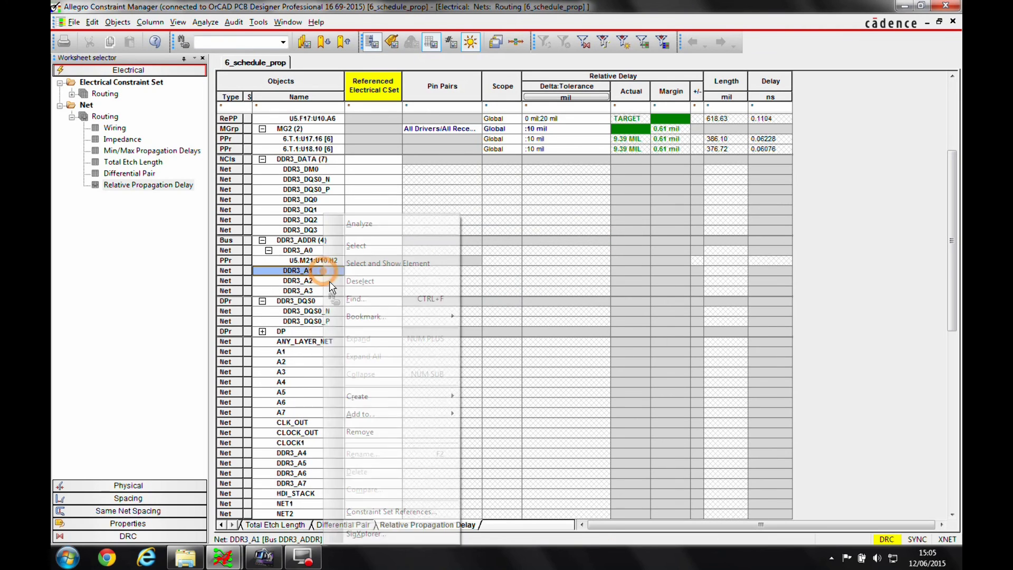
mouse_move(448, 397)
left_click(505, 450)
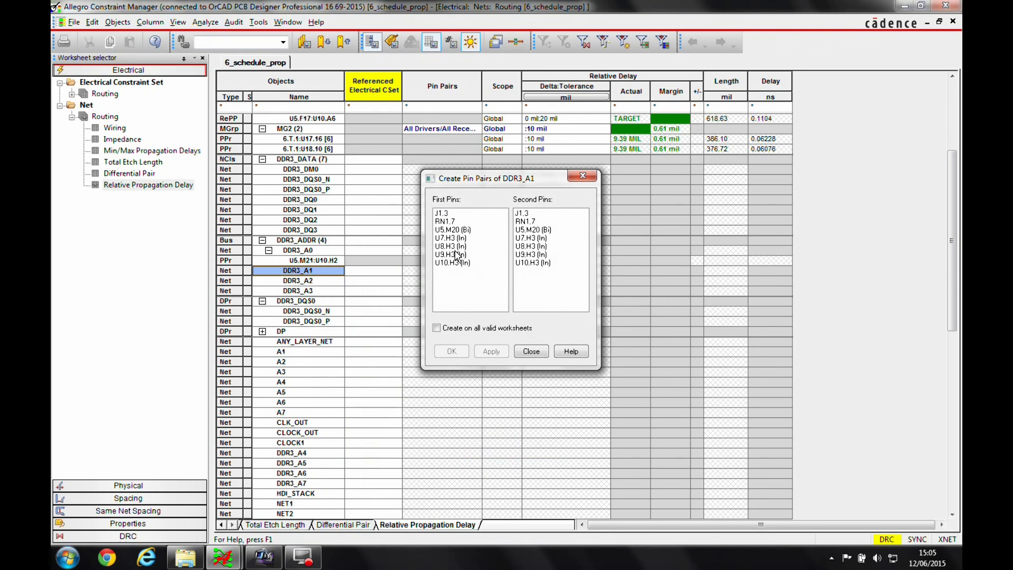
left_click(522, 255)
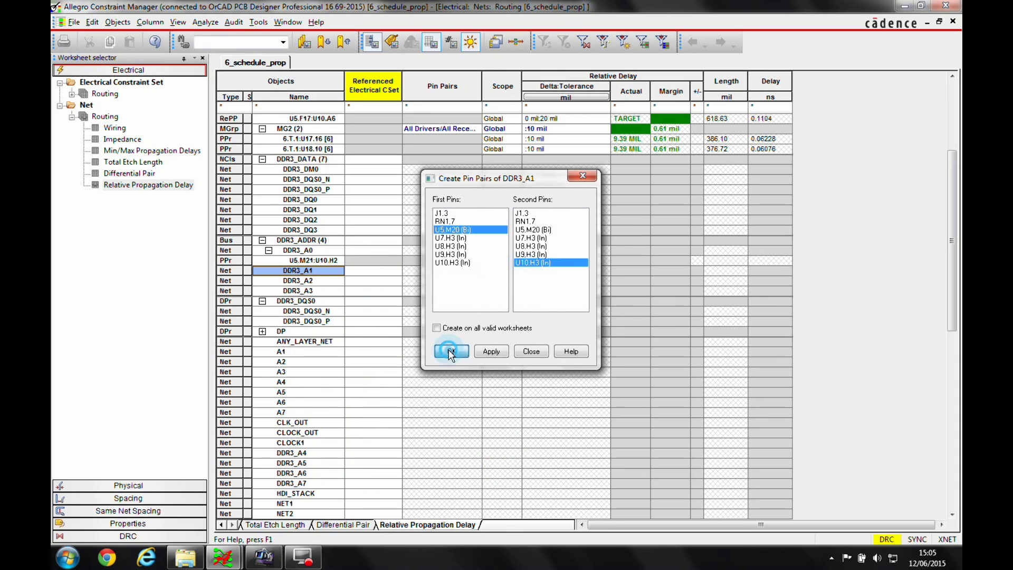
left_click(449, 350)
left_click(505, 304)
Create pin pair U5.M19:U10.H4 on net DDR3_A2
left_click(314, 291)
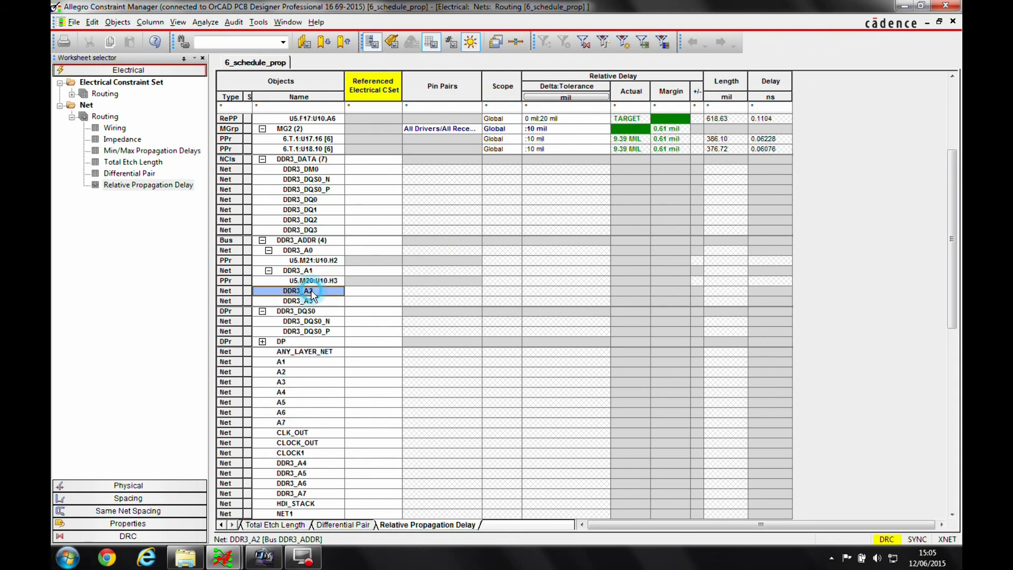
right_click(314, 291)
left_click(370, 396)
left_click(483, 450)
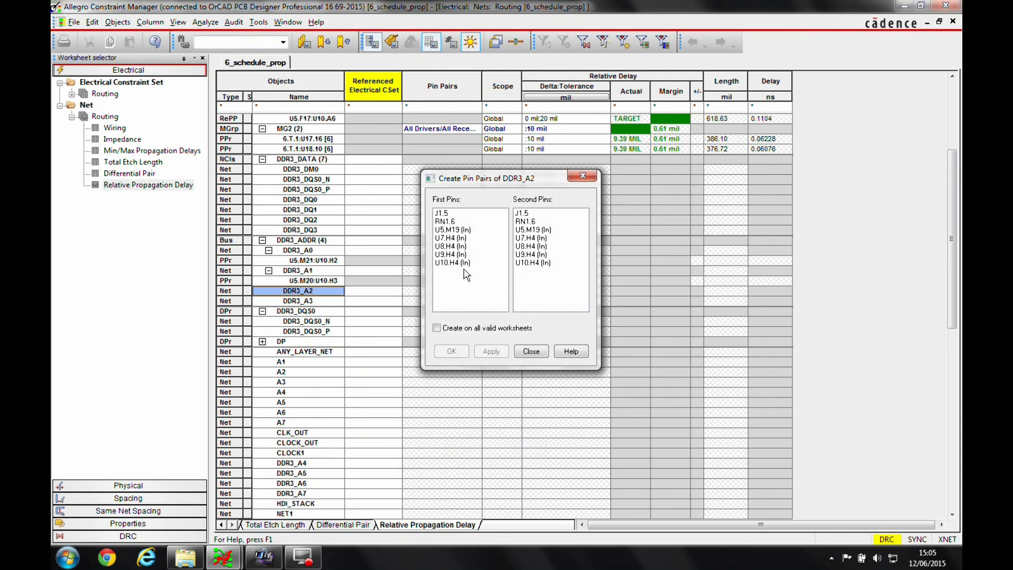
left_click(453, 229)
left_click(533, 262)
left_click(452, 351)
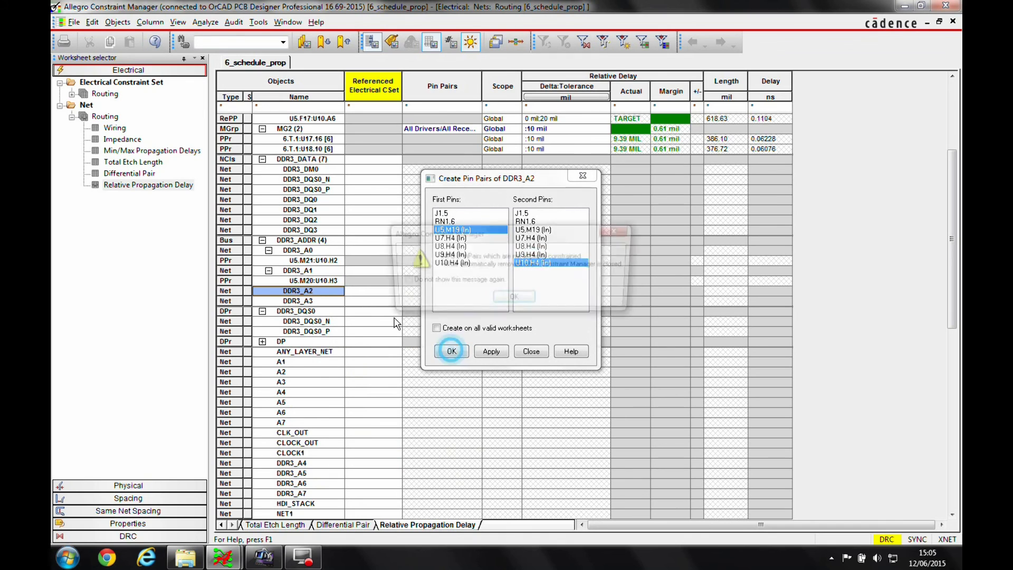
left_click(501, 301)
Create pin pair U5.M18:U10.H5 on net DDR3_A3
left_click(320, 309)
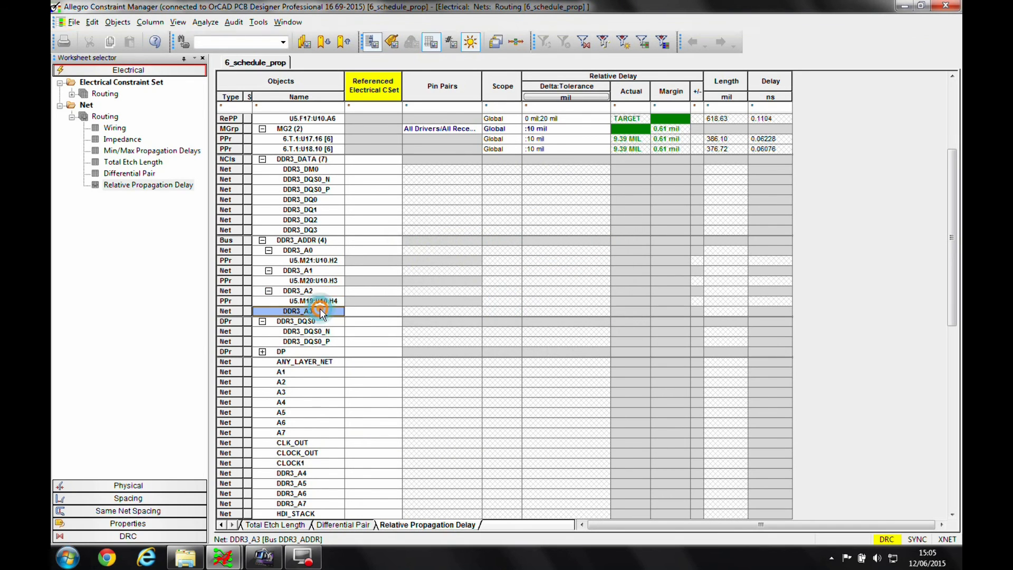
right_click(320, 309)
mouse_move(388, 399)
left_click(484, 449)
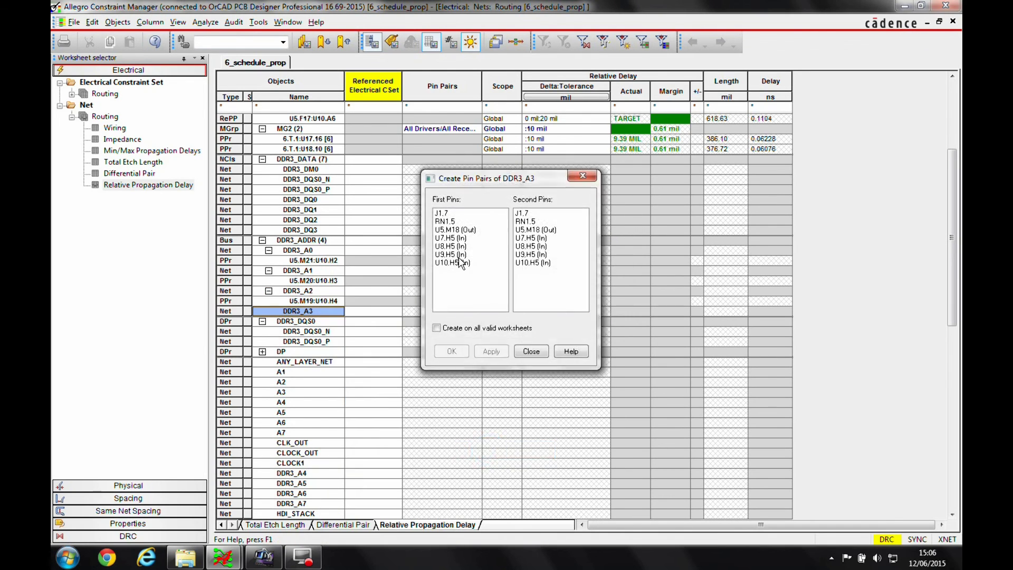
left_click(452, 230)
left_click(533, 262)
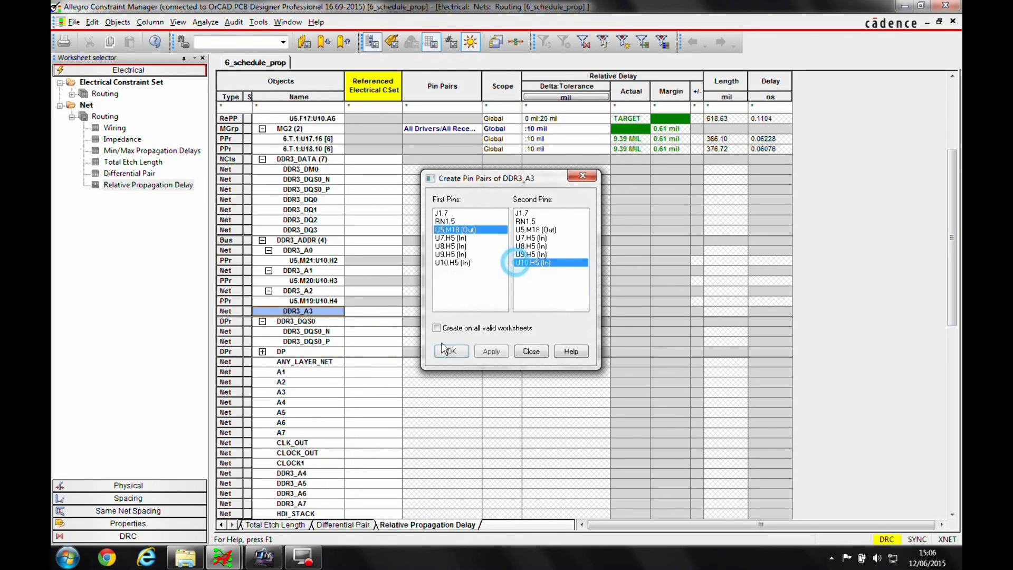
left_click(451, 351)
left_click(514, 299)
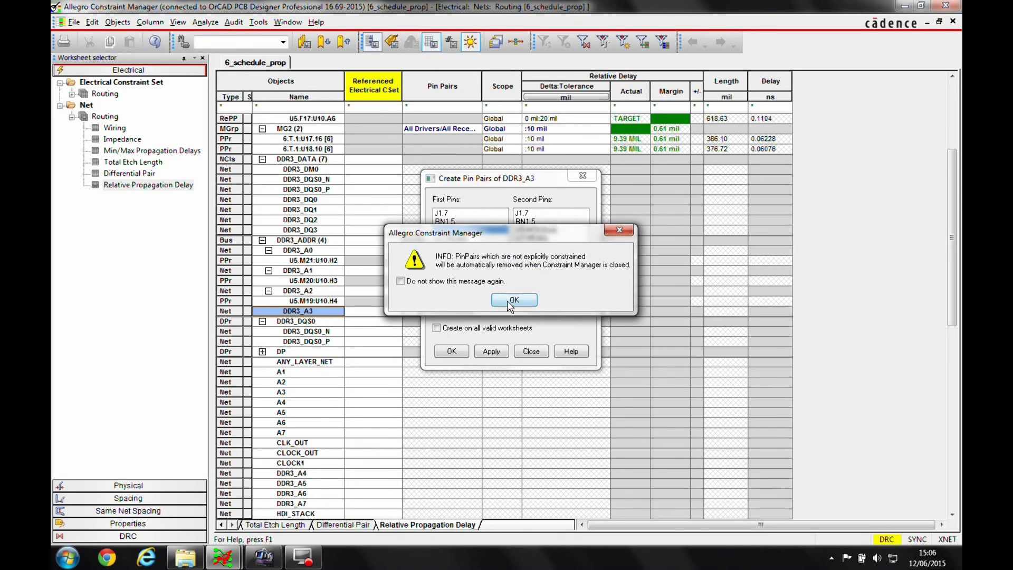
Group the four U5-to-U10 address pin pairs into new match group MG3
left_click(332, 322)
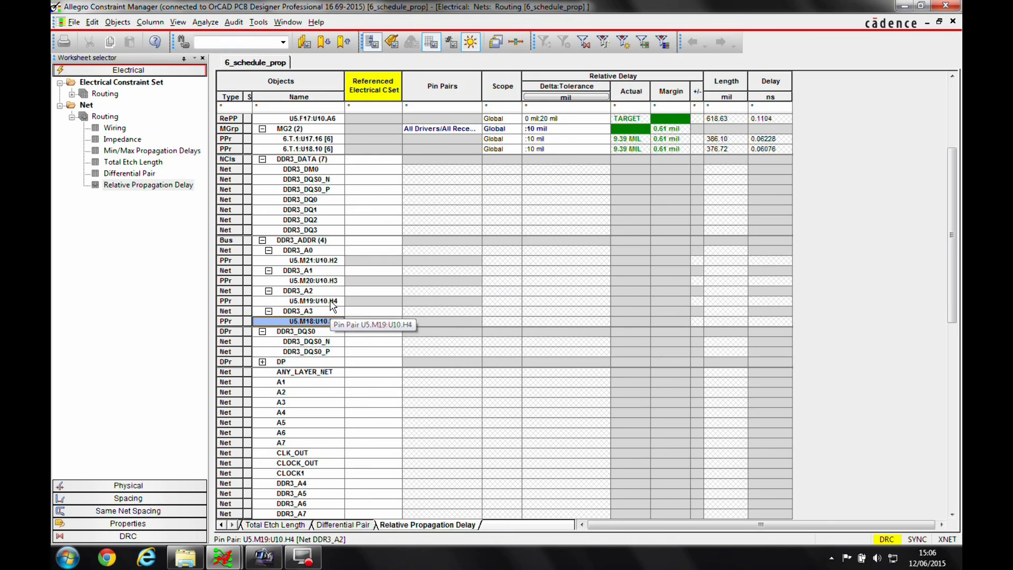
left_click(329, 300, "ctrl")
left_click(329, 280, "ctrl")
left_click(327, 260, "ctrl")
right_click(327, 260)
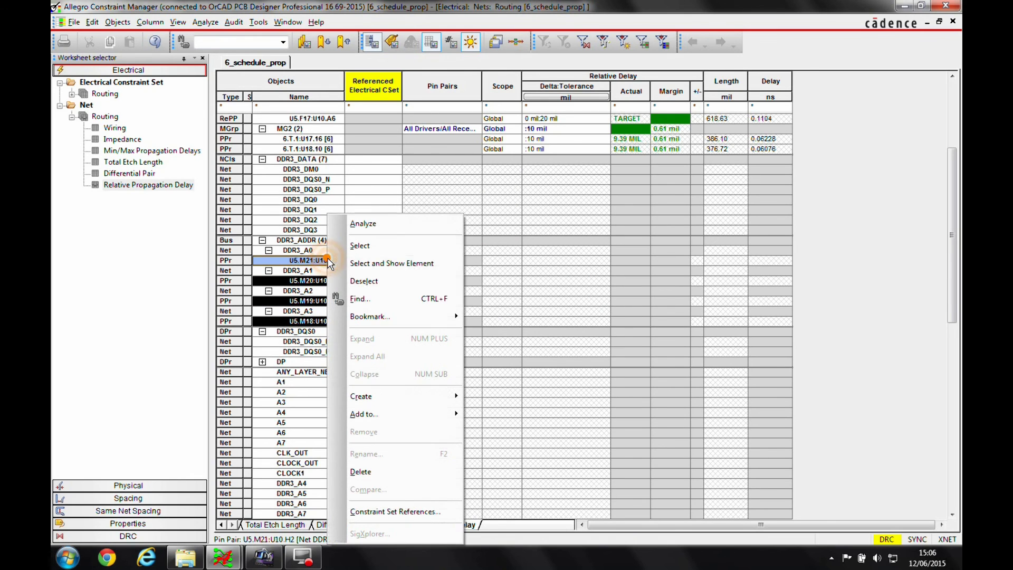
mouse_move(413, 395)
left_click(506, 414)
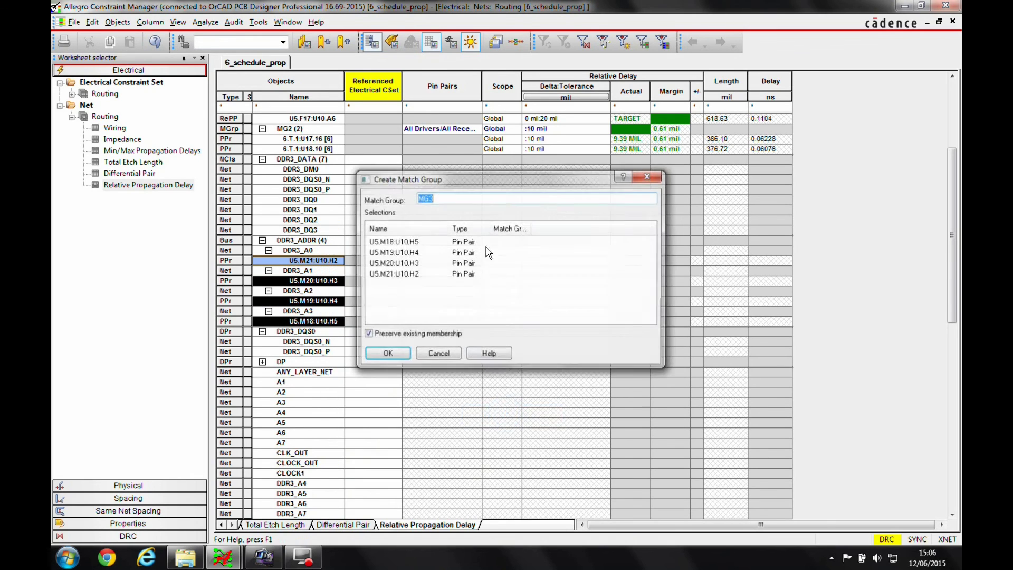
left_click(396, 353)
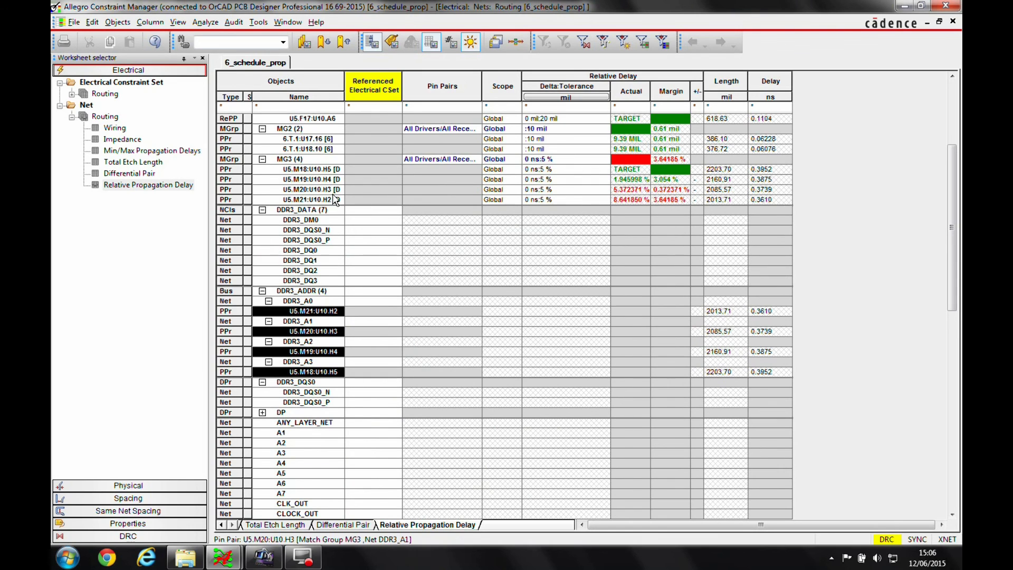
Set MG3's Delta:Tolerance to 0 mil:20 mil and analyze its relative delays
double_click(573, 158)
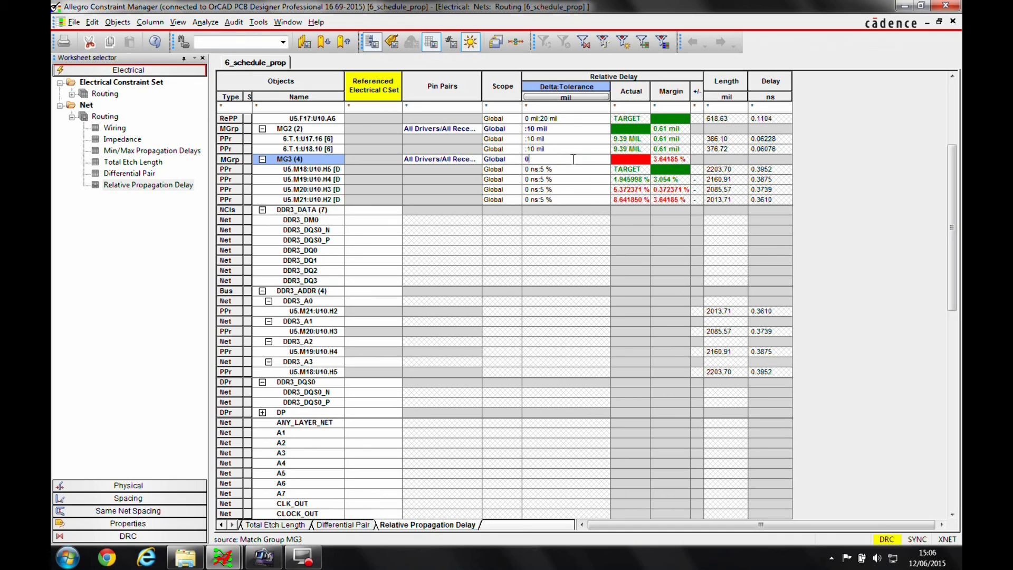
key("Return")
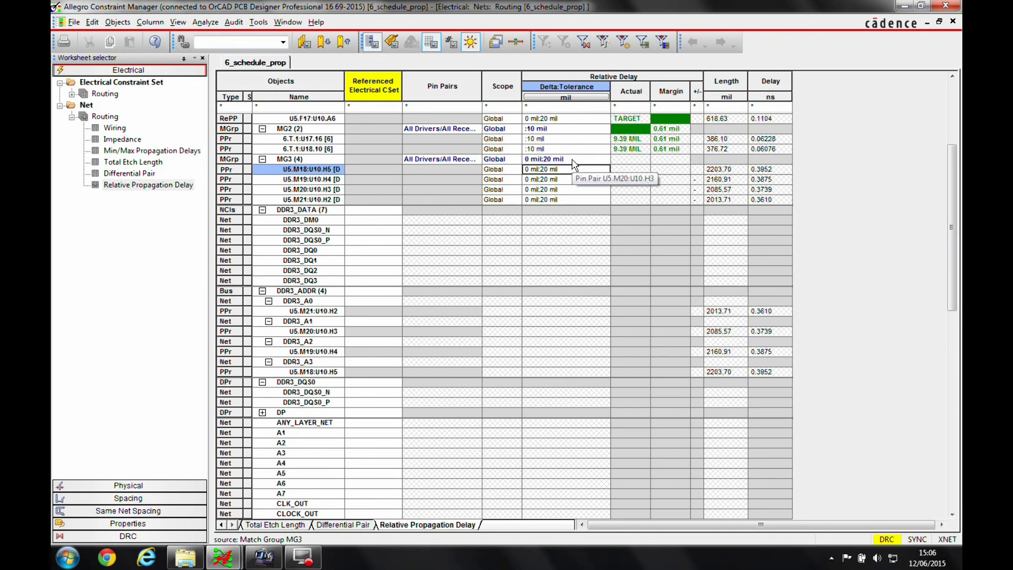
right_click(308, 158)
left_click(352, 167)
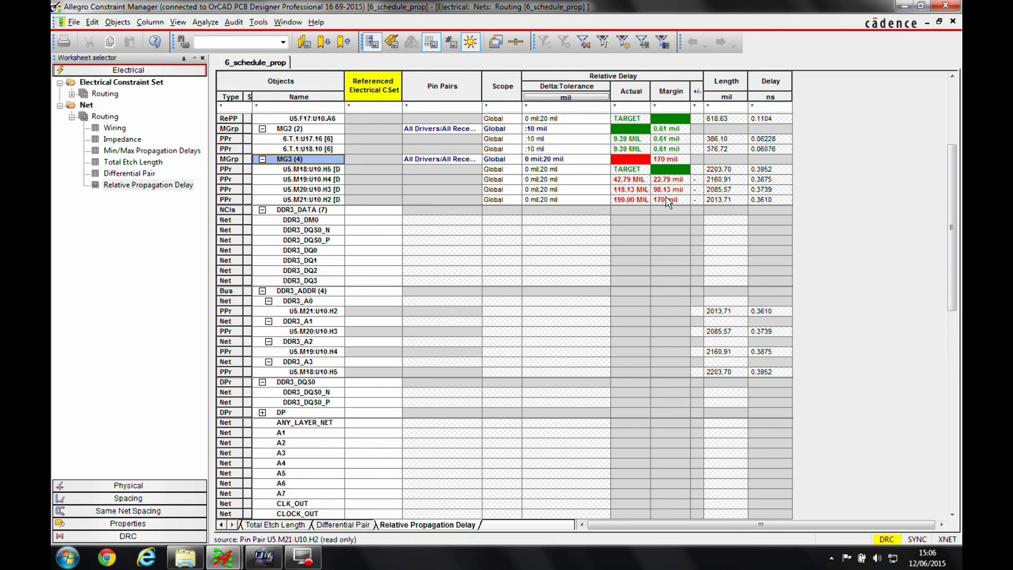
Close Constraint Manager and add accordion delay-tune meanders to the DDR3_A0 trace
left_click(948, 7)
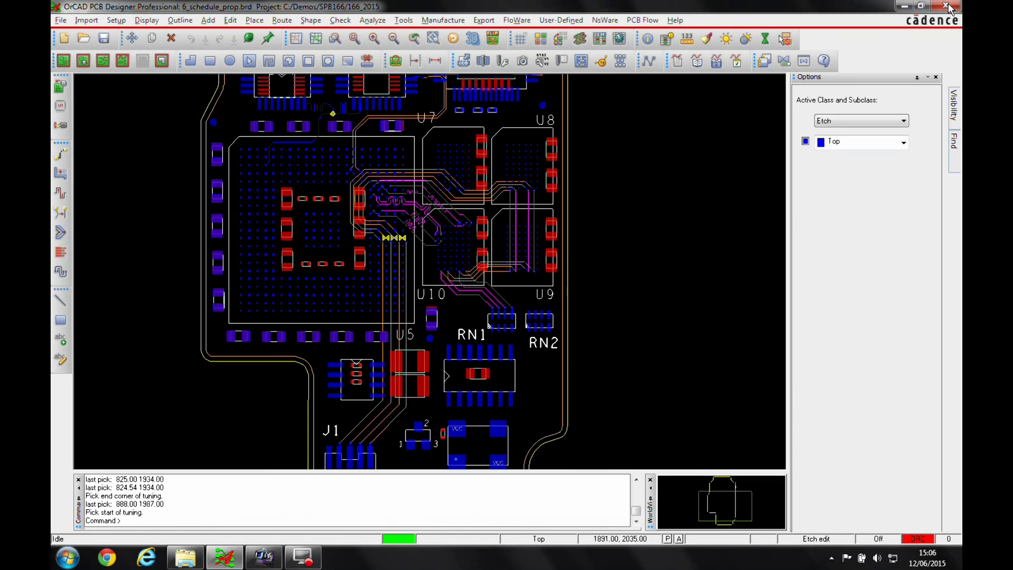
scroll(386, 229, "up", 2)
left_click(765, 228)
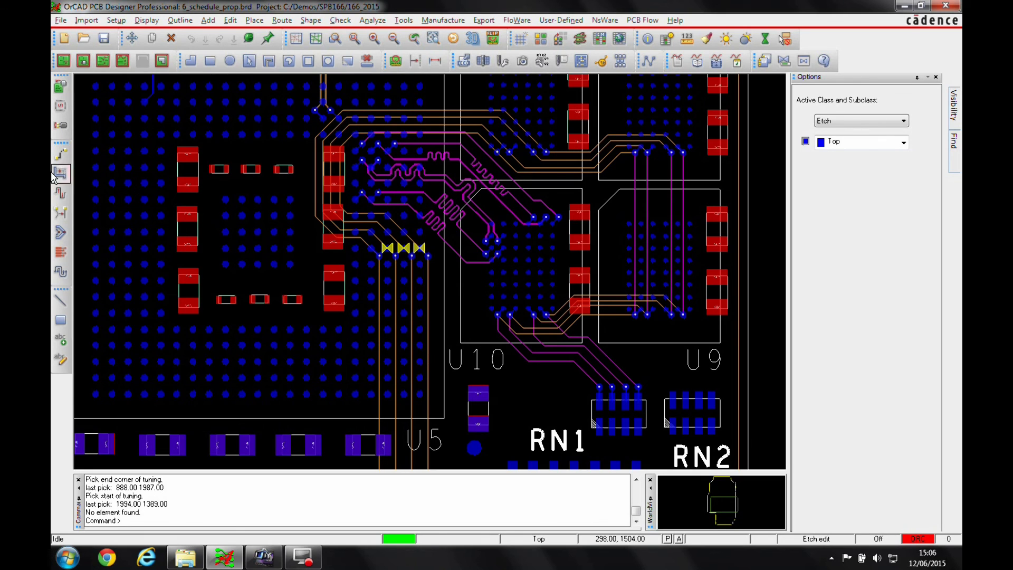
left_click(62, 193)
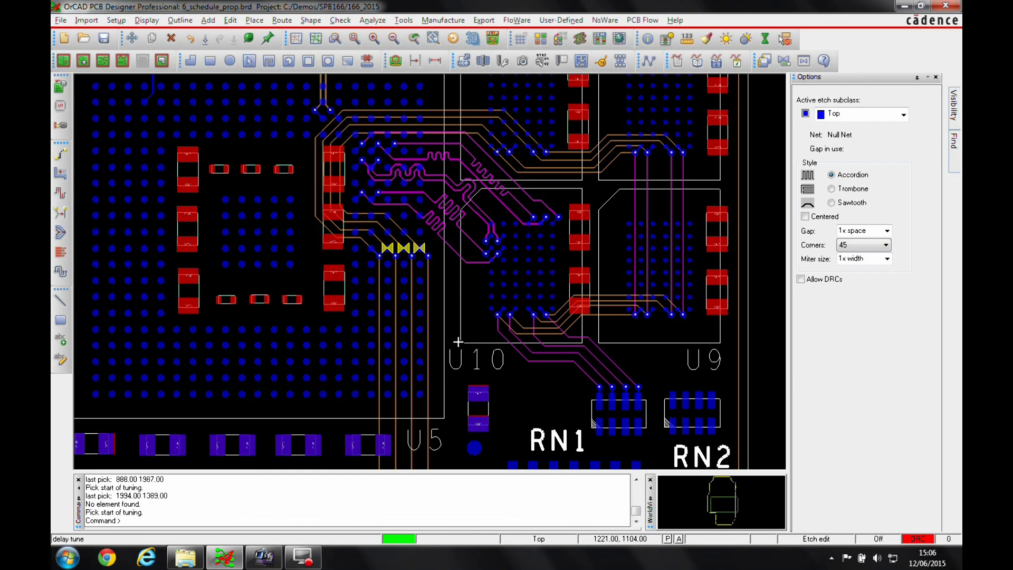
left_click(427, 327)
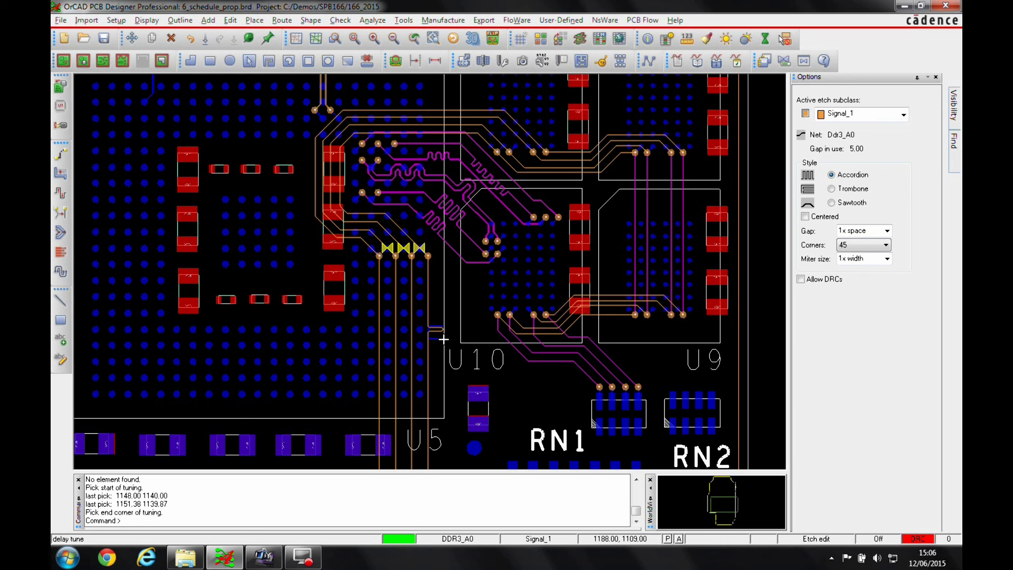
right_click(443, 339)
left_click(464, 359)
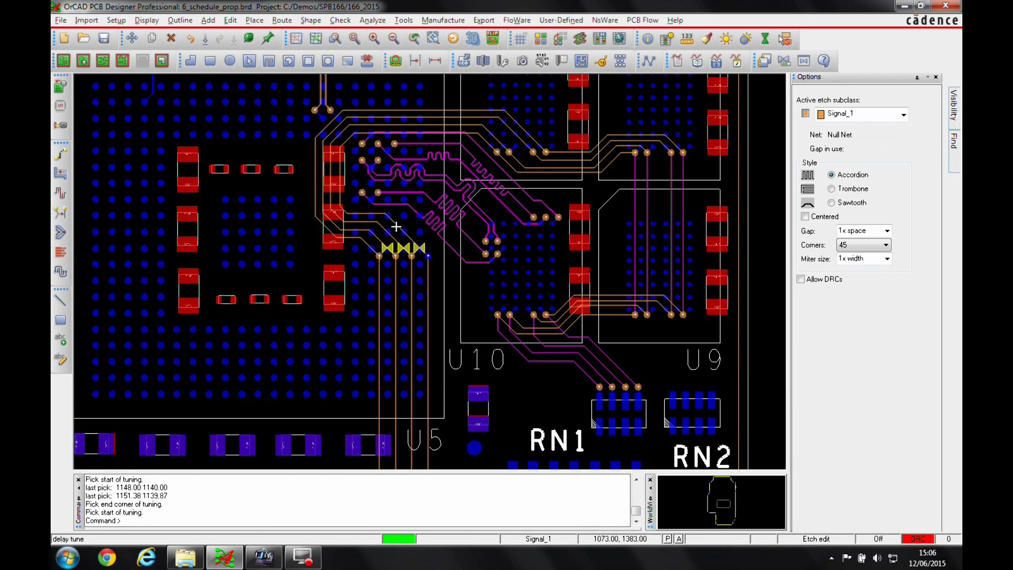
scroll(396, 226, "up", 2)
left_click(395, 221)
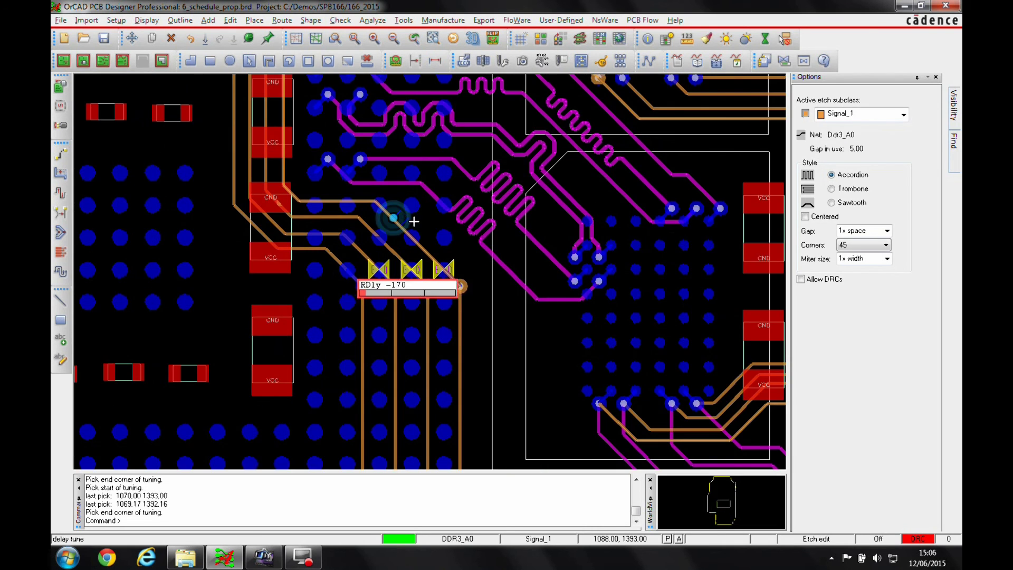
left_click(452, 240)
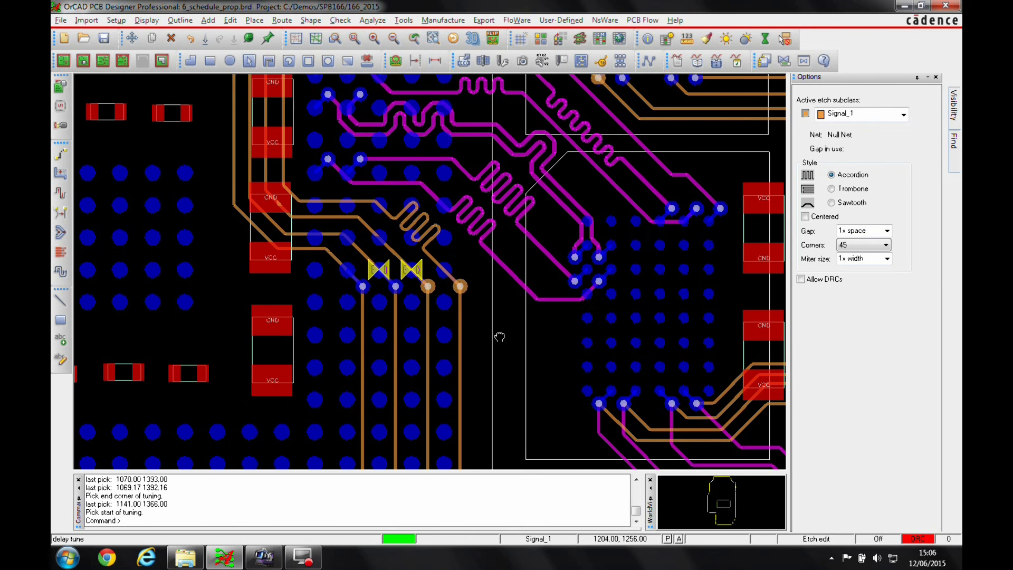
Add accordion meanders to the DDR3_A1 and DDR3_A2 traces
middle_click_drag(499, 337, 372, 493)
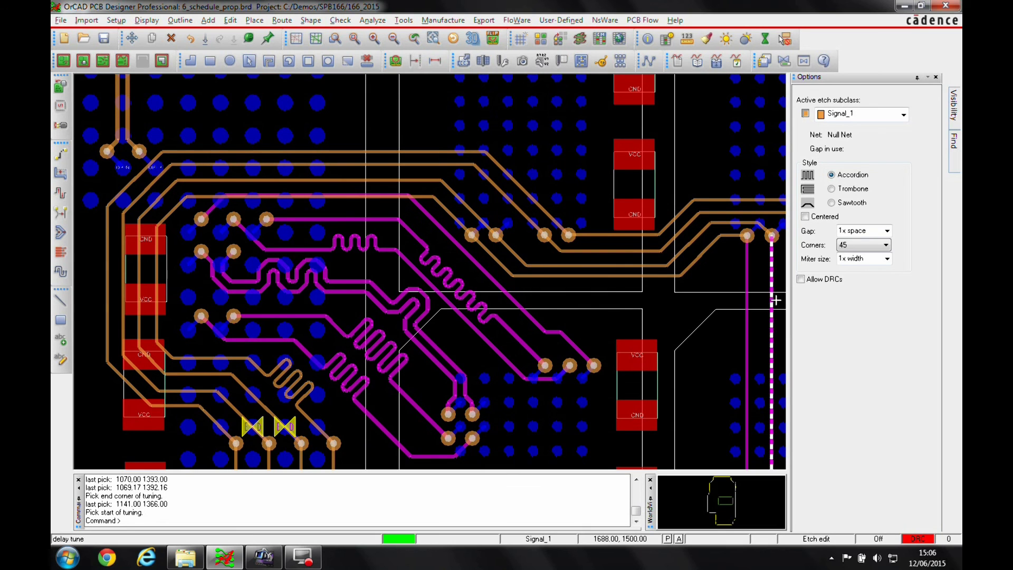
left_click(770, 344)
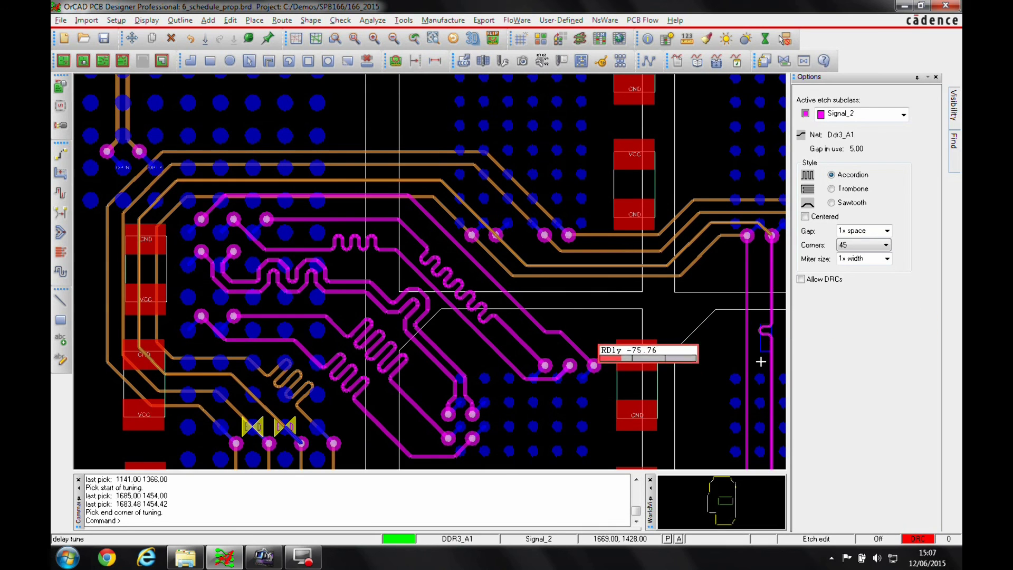
left_click(757, 389)
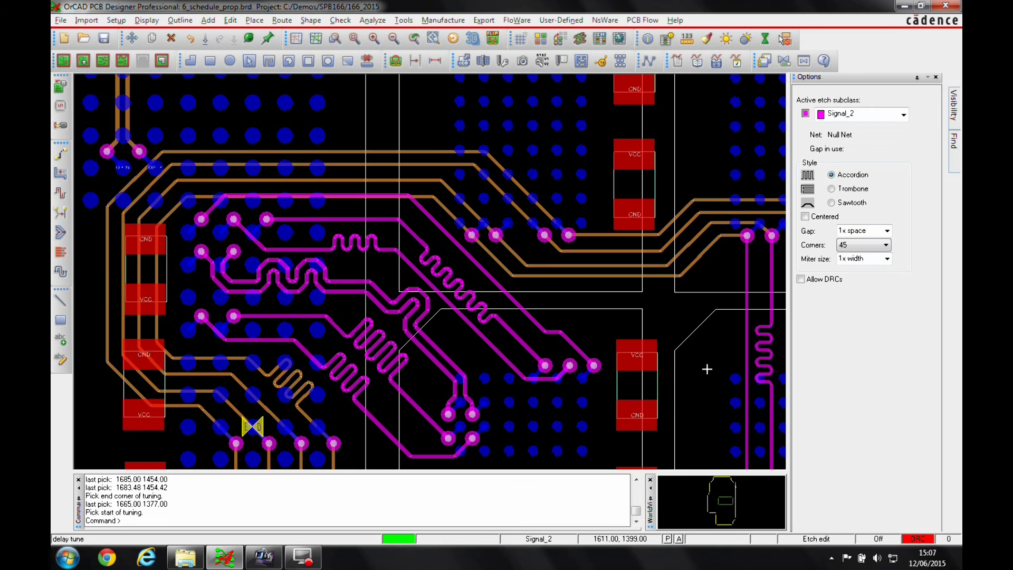
middle_click_drag(680, 358, 607, 338)
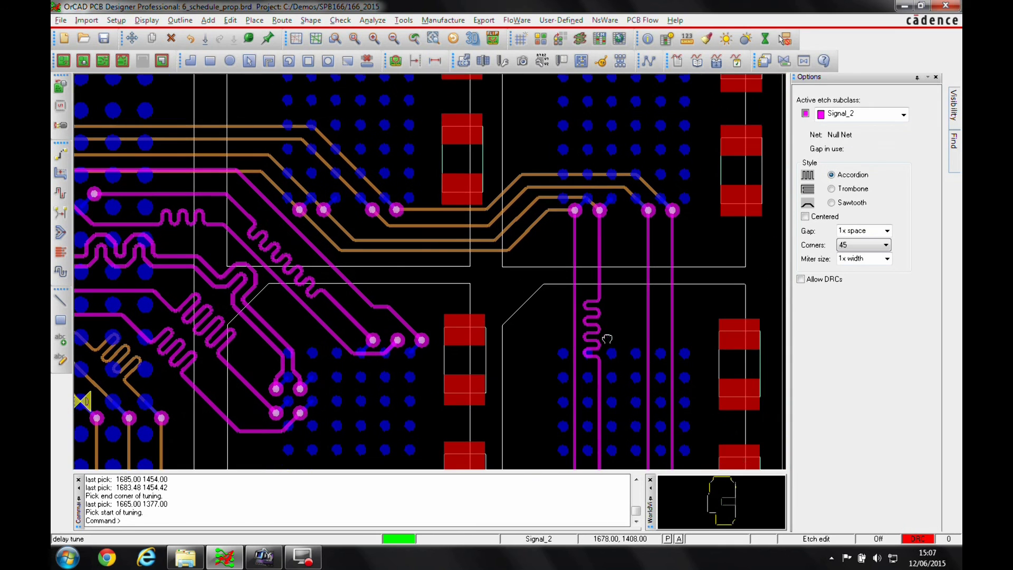
left_click(647, 370)
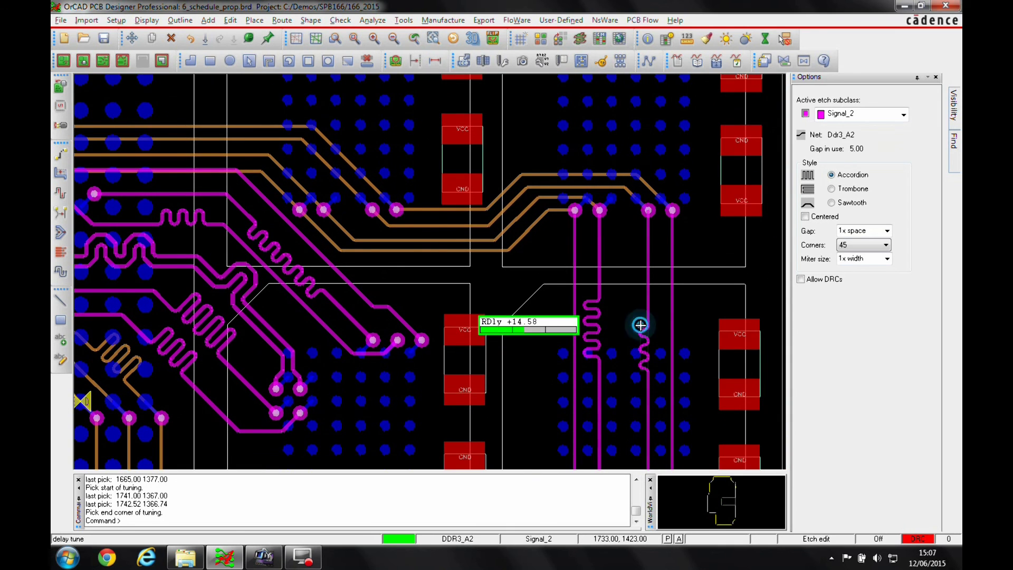
left_click(640, 325)
scroll(570, 325, "down", 2)
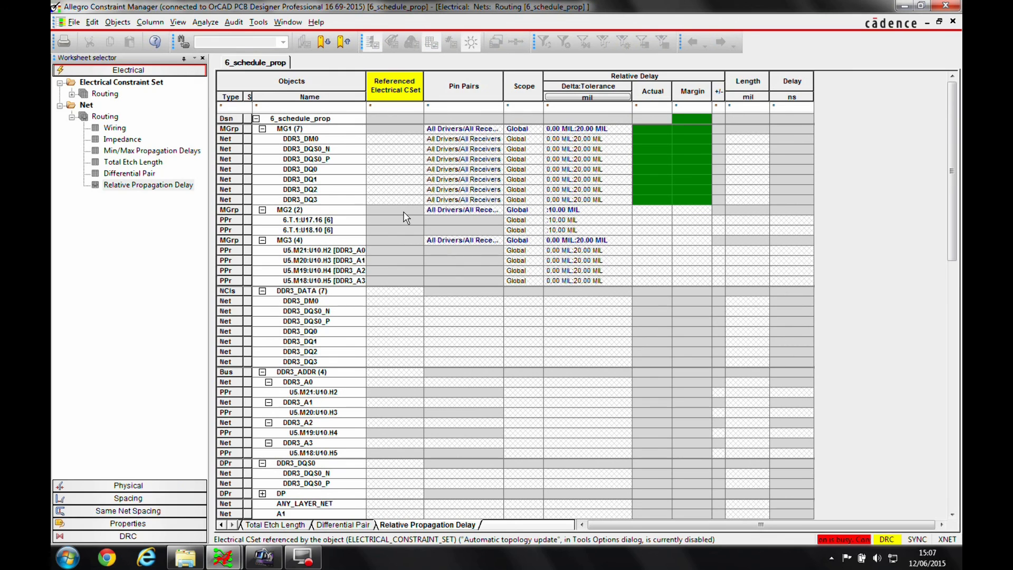
Re-analyze MG1, MG3 and MG2, confirming the busy prompt, so all groups pass
right_click(312, 129)
left_click(351, 139)
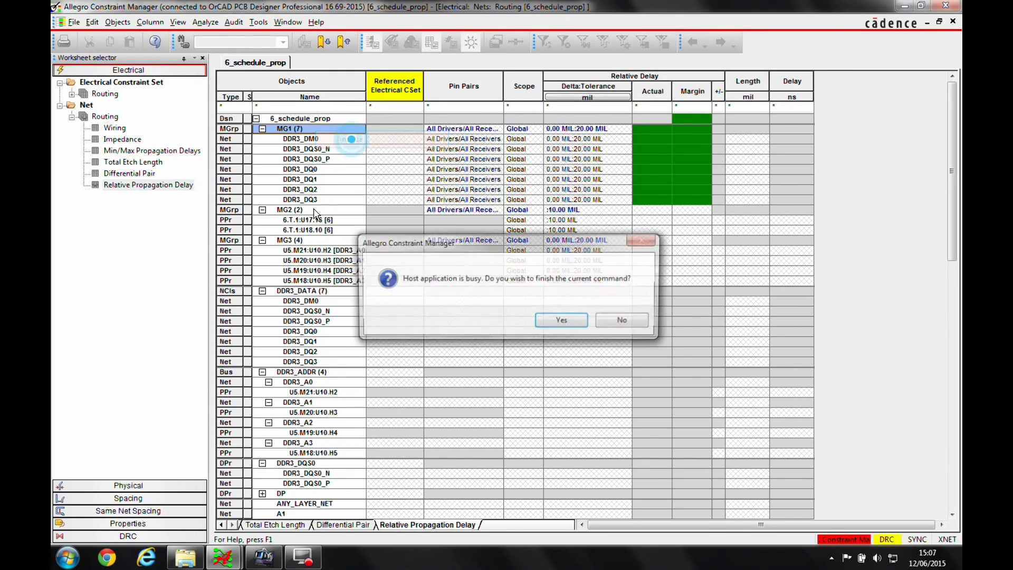
left_click(561, 320)
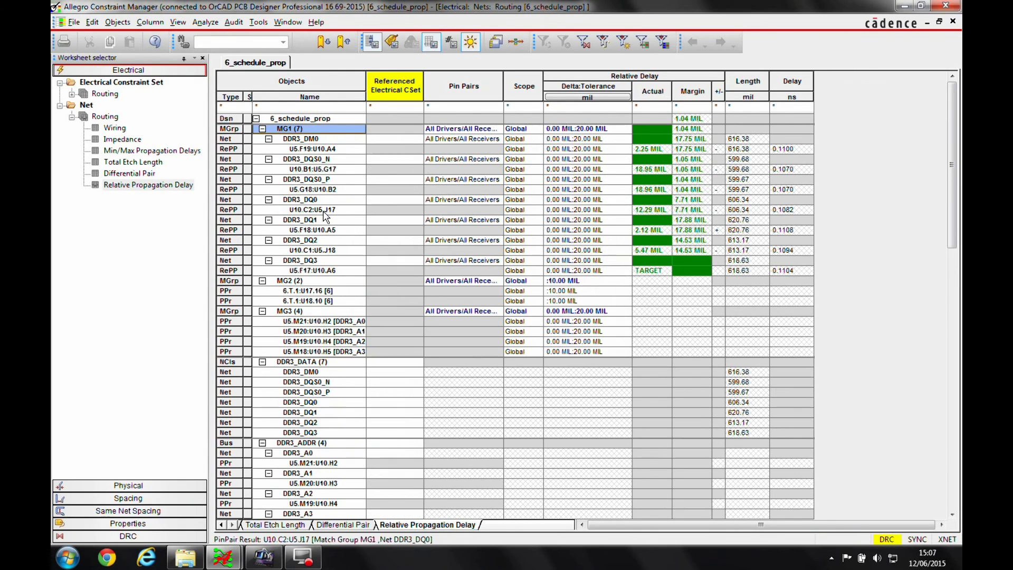
right_click(301, 310)
left_click(349, 202)
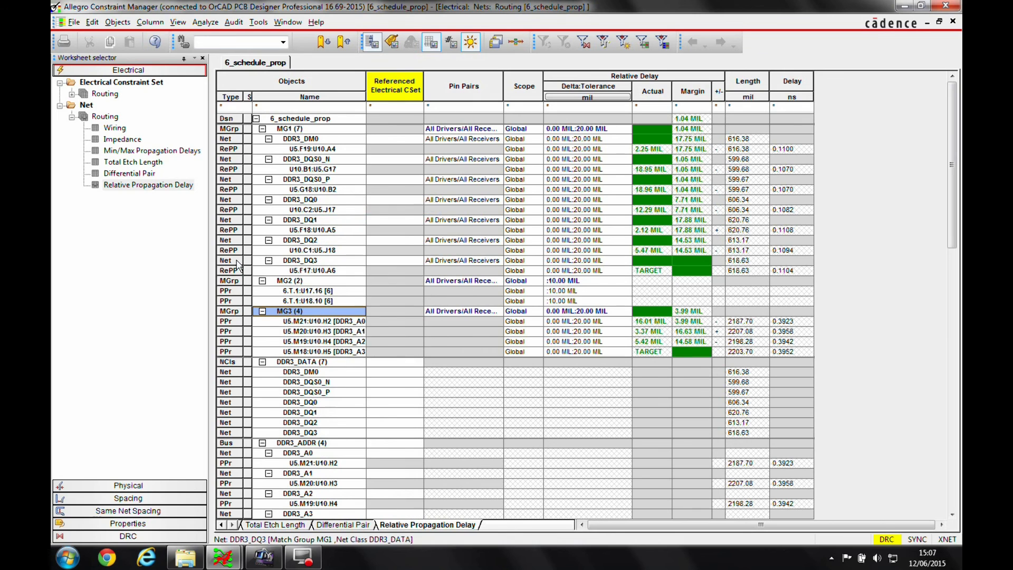
right_click(296, 280)
left_click(334, 206)
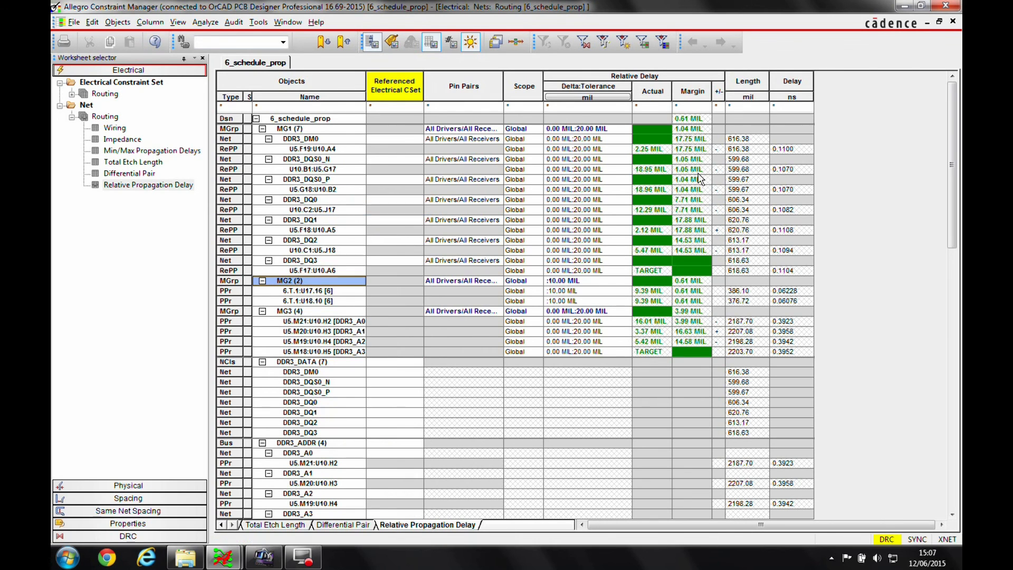